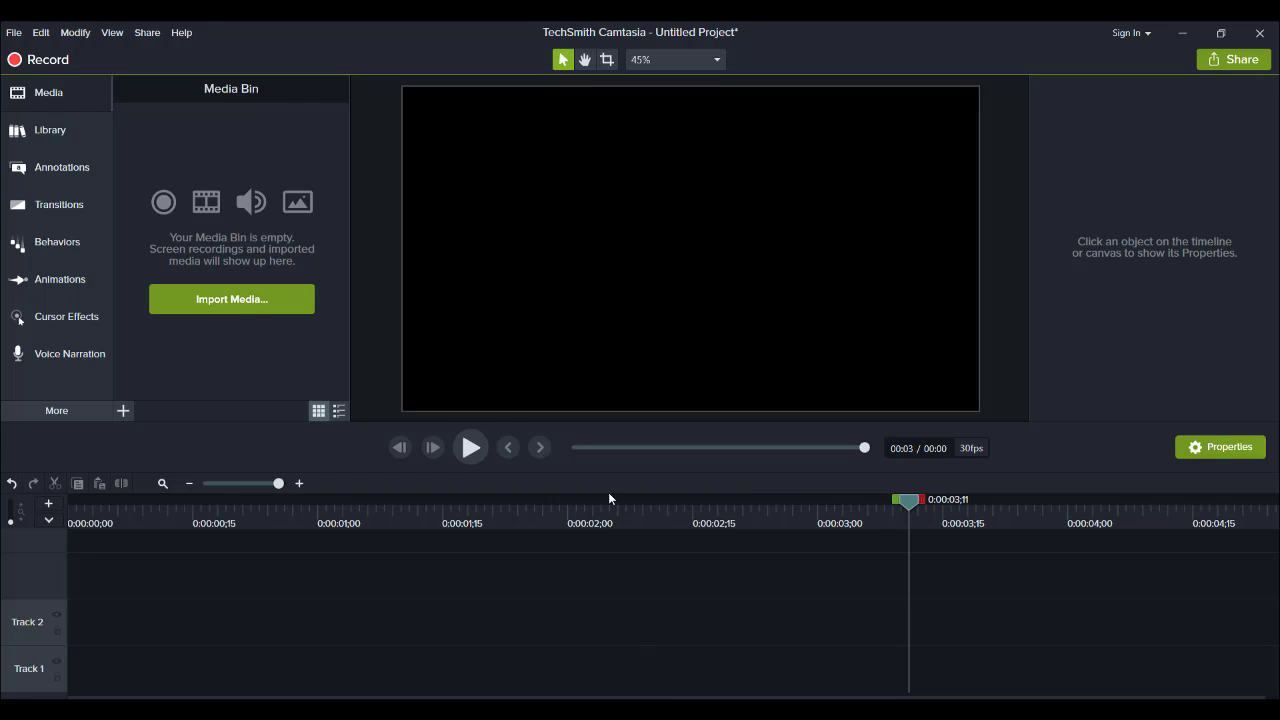
Preview the sample video in Movies & TV, replay it from 0:25, then minimize the player
{"action": "key", "text": "alt+Tab"}
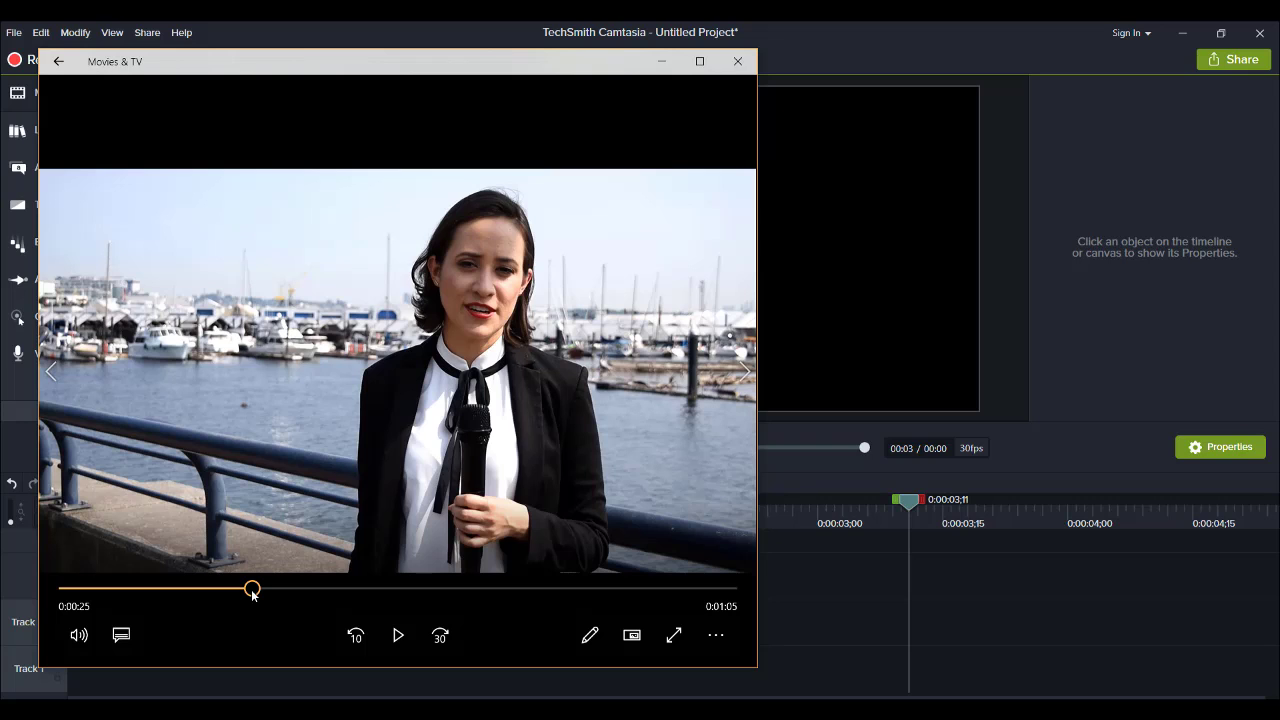
{"action": "left_click", "coordinate": [388, 637]}
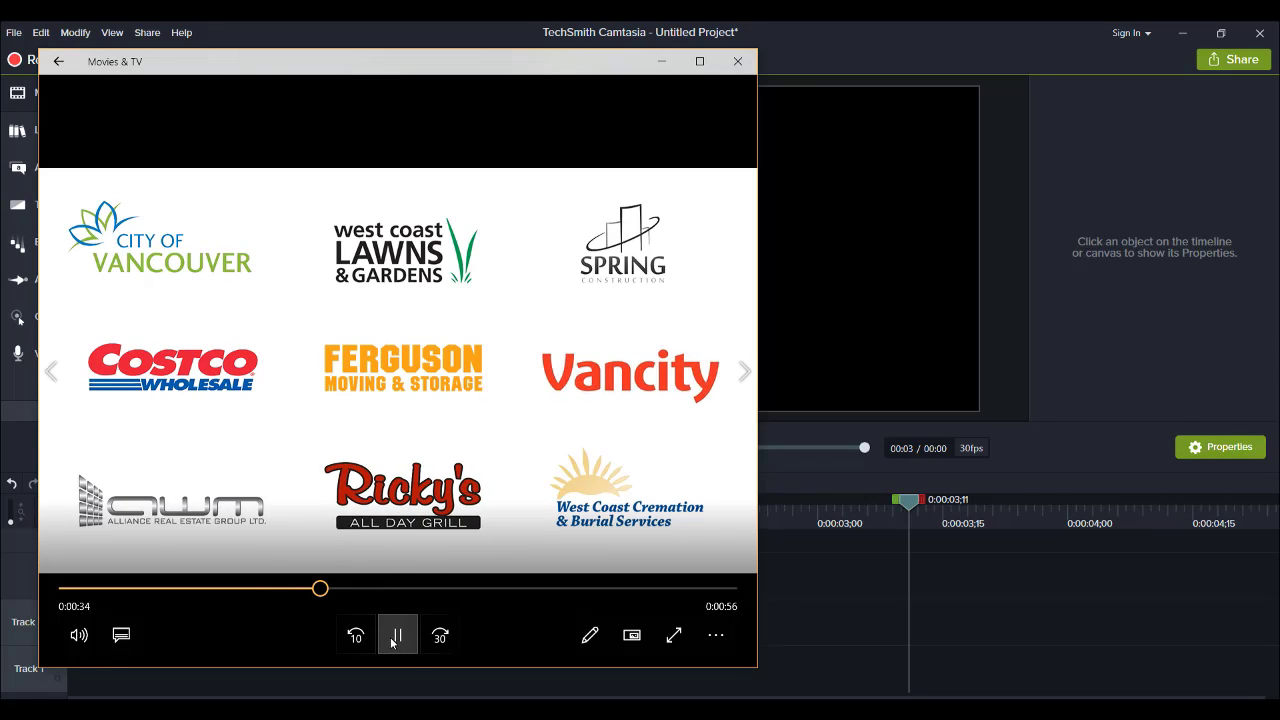
{"action": "left_click", "coordinate": [396, 636]}
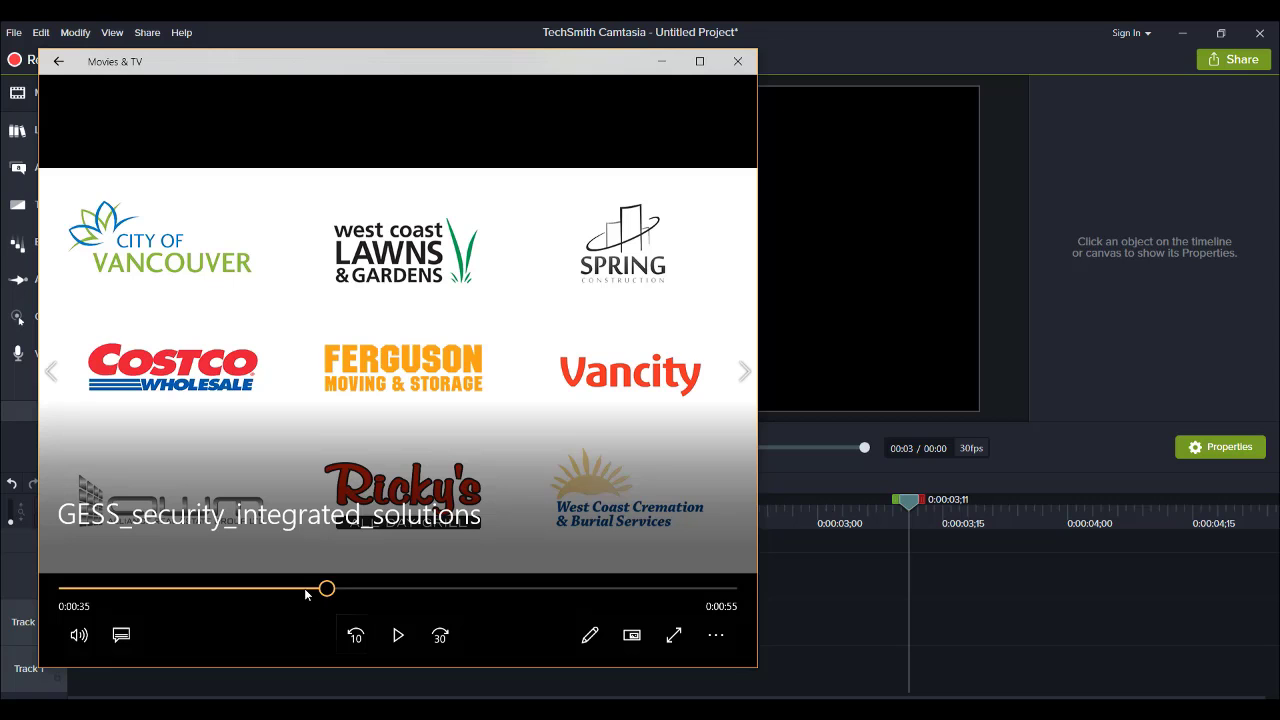
{"action": "left_click_drag", "start_coordinate": [305, 594], "coordinate": [252, 590]}
{"action": "left_click", "coordinate": [399, 640]}
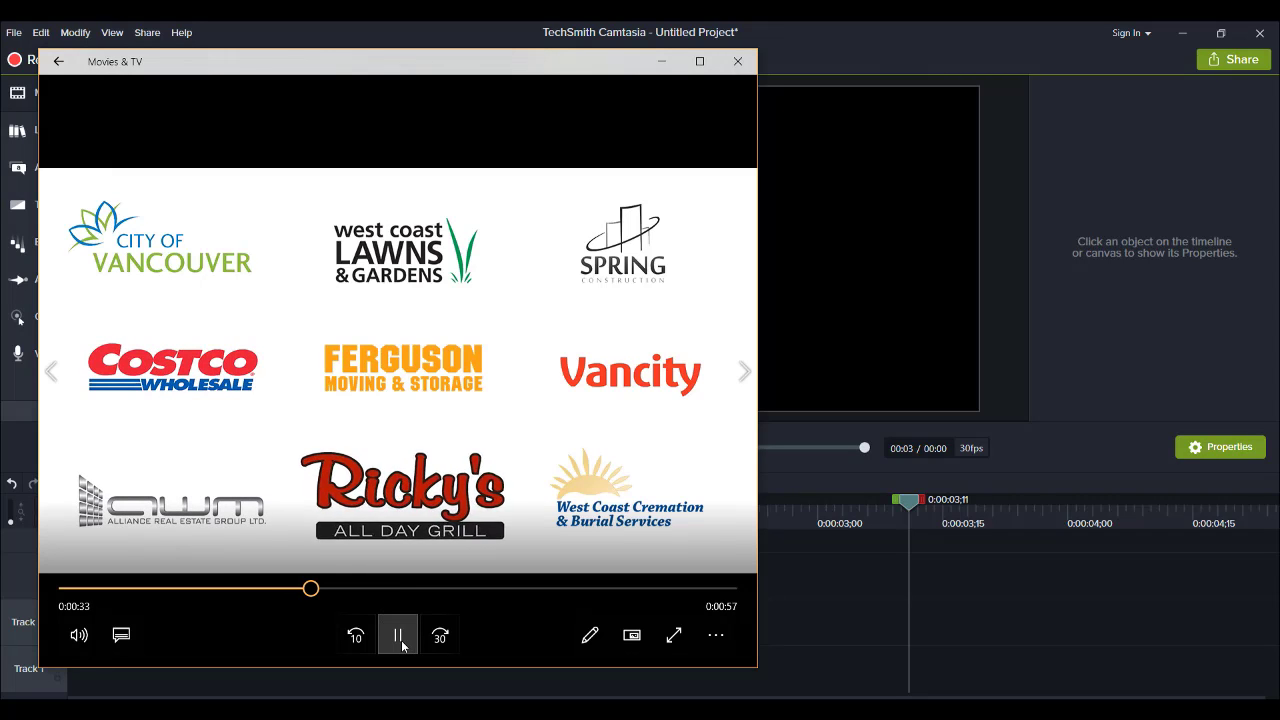
{"action": "left_click", "coordinate": [399, 646]}
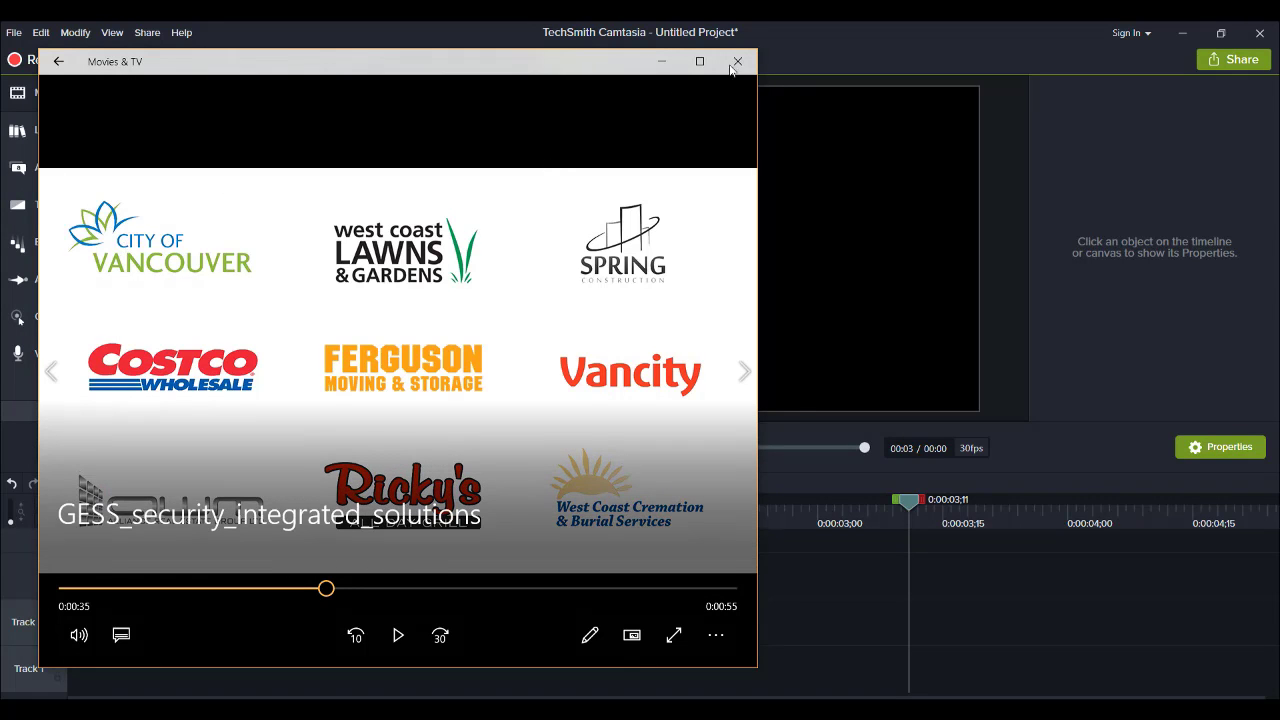
{"action": "left_click", "coordinate": [657, 62]}
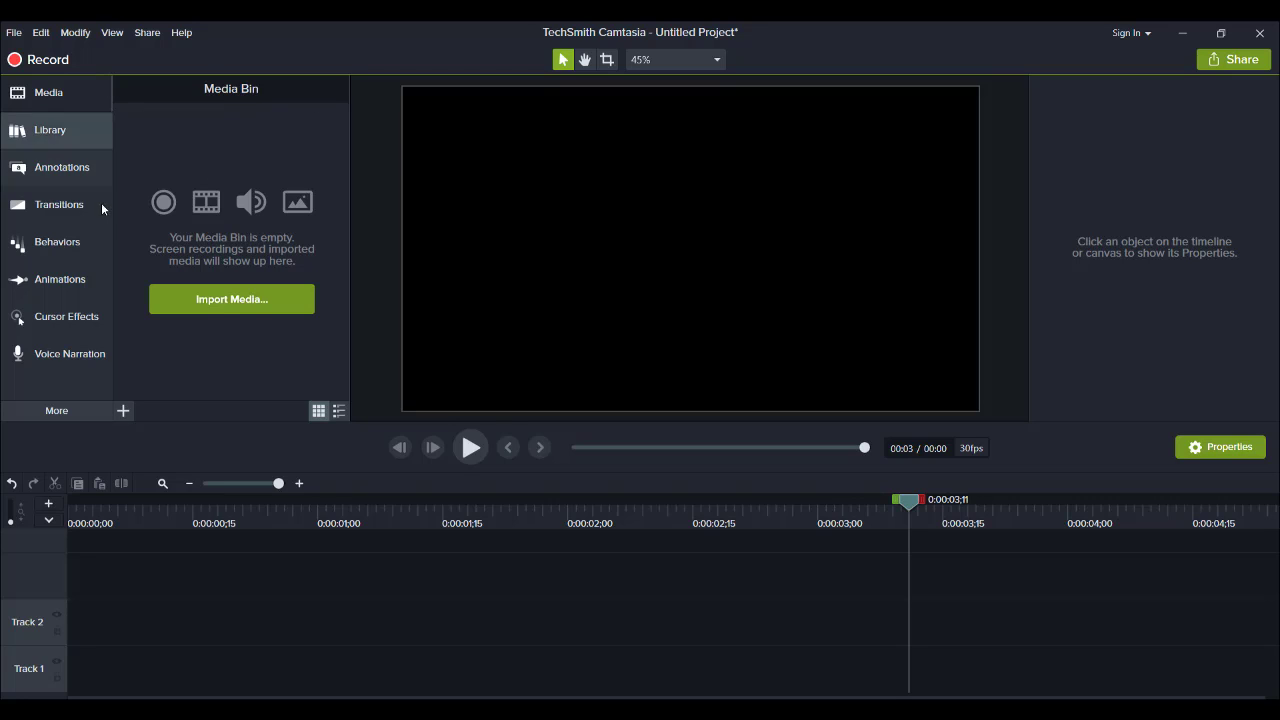
Switch the Library to Camtasia 2018 and expand its Icons folder
{"action": "left_click", "coordinate": [45, 126]}
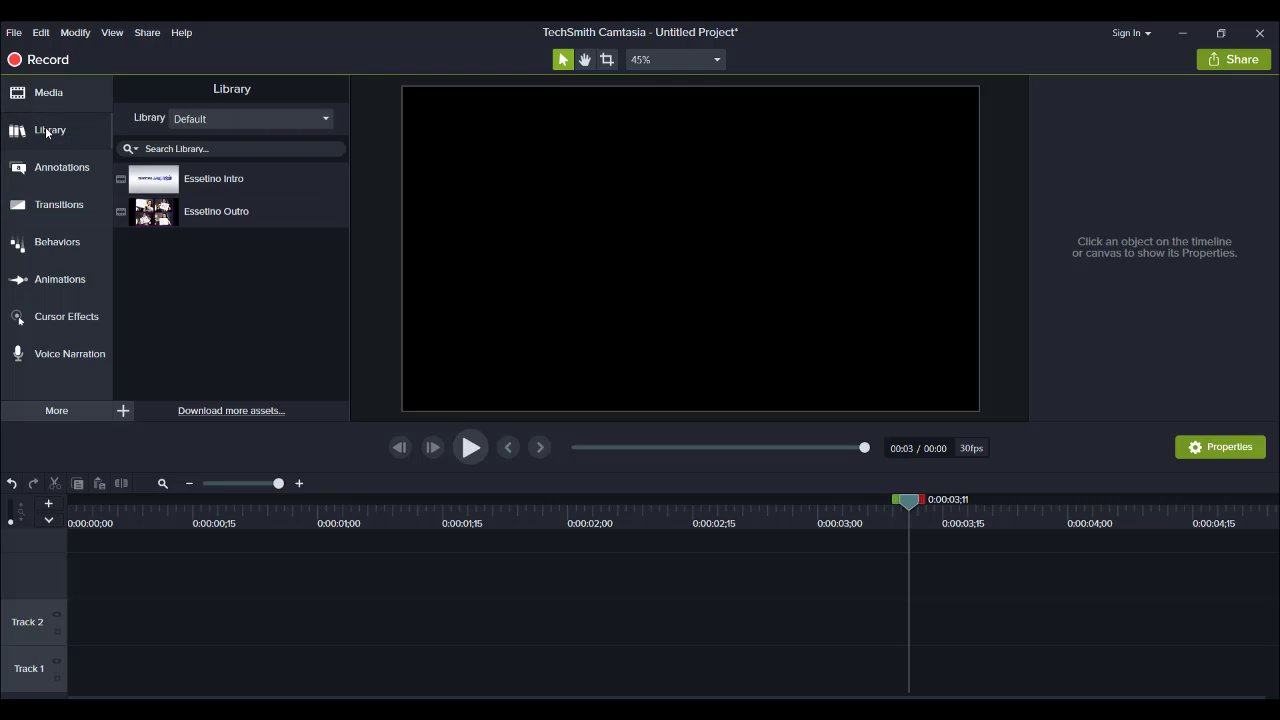
{"action": "left_click", "coordinate": [225, 118]}
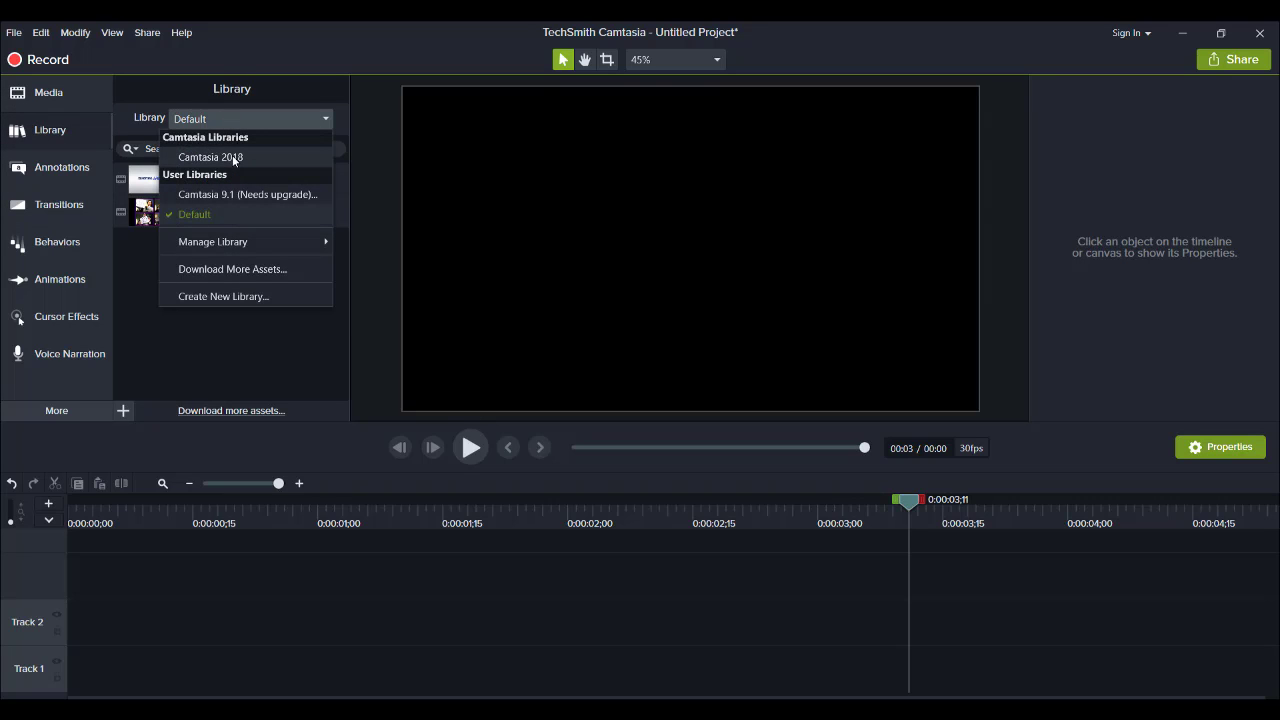
{"action": "left_click", "coordinate": [234, 158]}
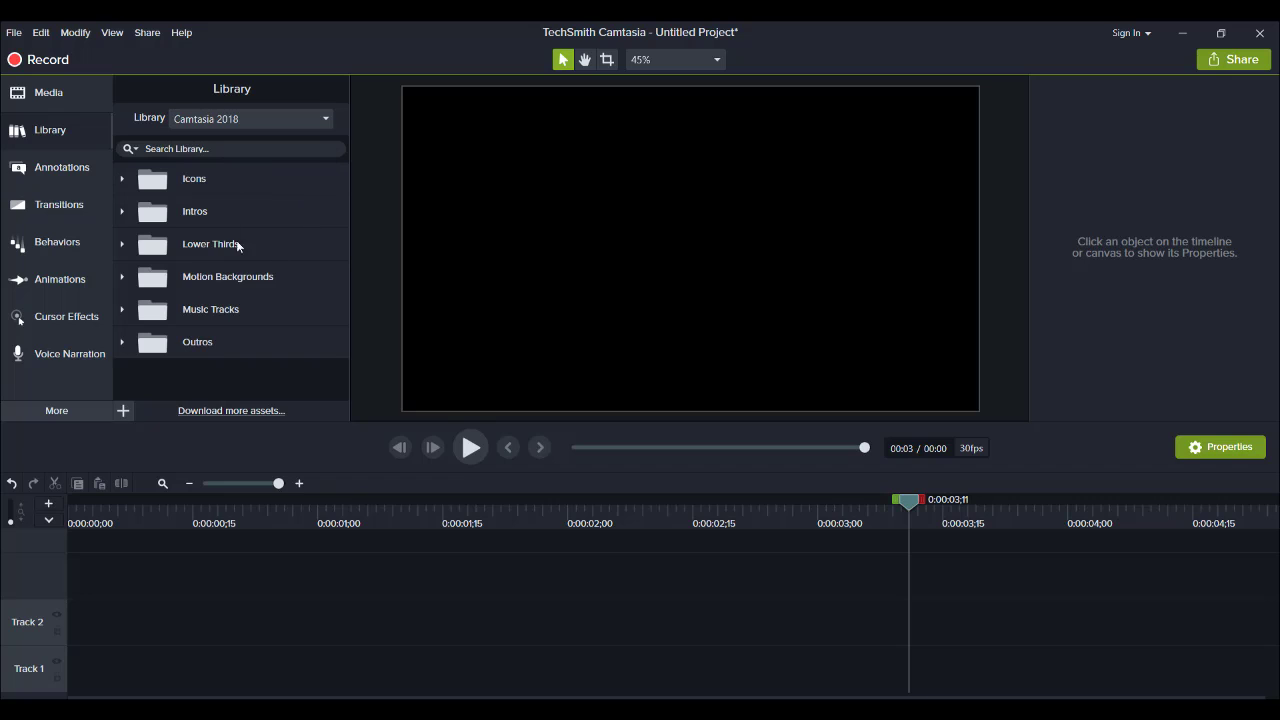
{"action": "left_click", "coordinate": [122, 178]}
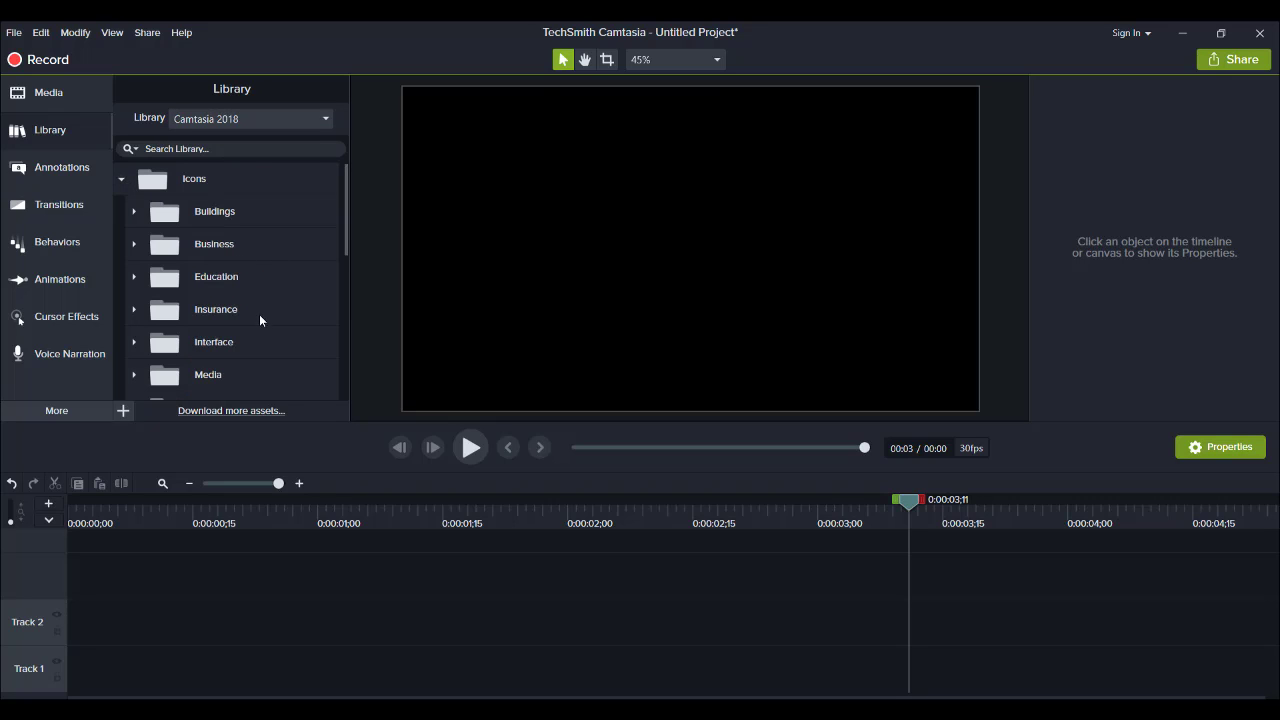
{"action": "scroll", "coordinate": [260, 317], "scroll_direction": "down", "scroll_amount": 1}
{"action": "scroll", "coordinate": [258, 308], "scroll_direction": "down", "scroll_amount": 1}
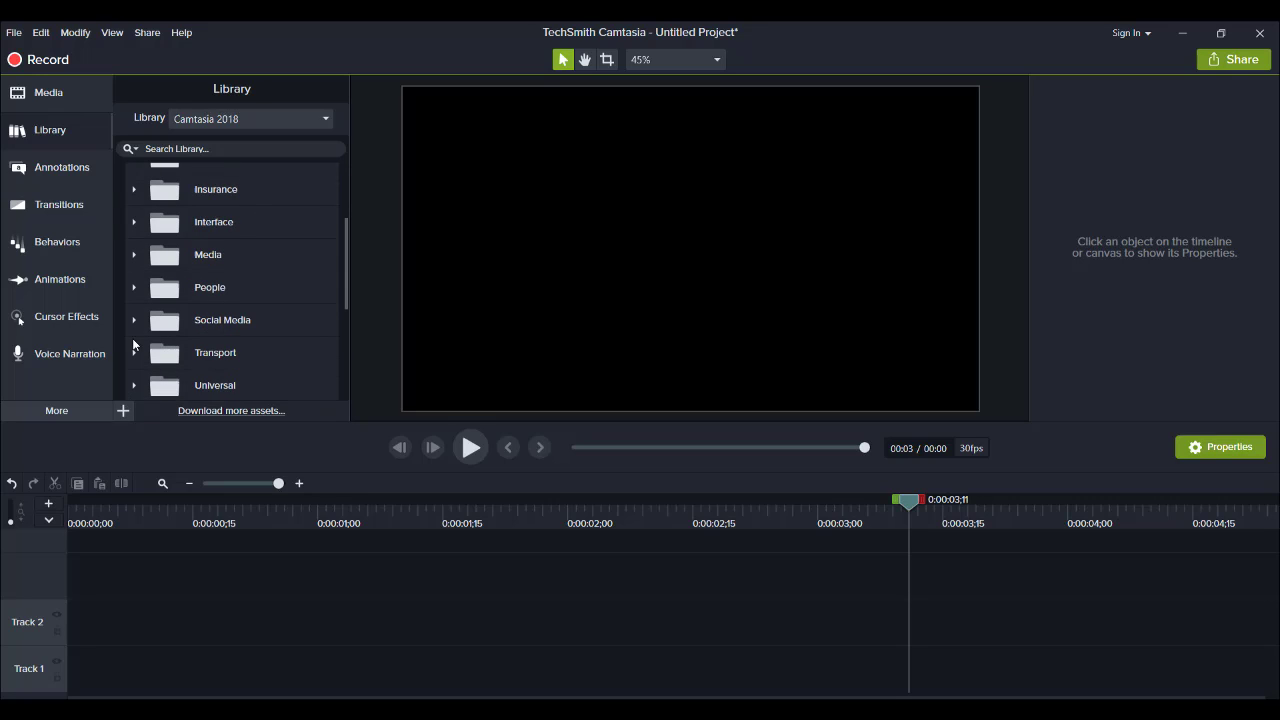
Look through the Social Media icons, then expand the People folder to list Man 1 through Man 4
{"action": "left_click", "coordinate": [134, 322]}
{"action": "scroll", "coordinate": [134, 322], "scroll_direction": "down", "scroll_amount": 1}
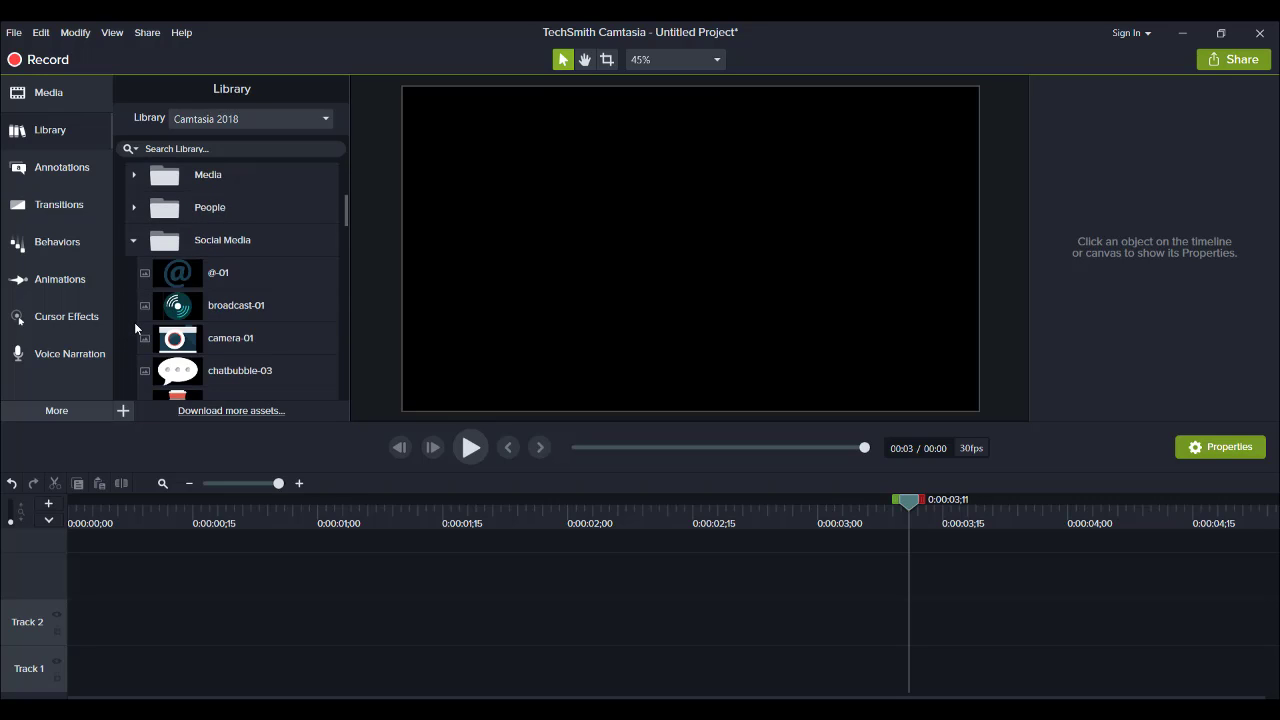
{"action": "scroll", "coordinate": [134, 322], "scroll_direction": "up", "scroll_amount": 1}
{"action": "left_click", "coordinate": [133, 281]}
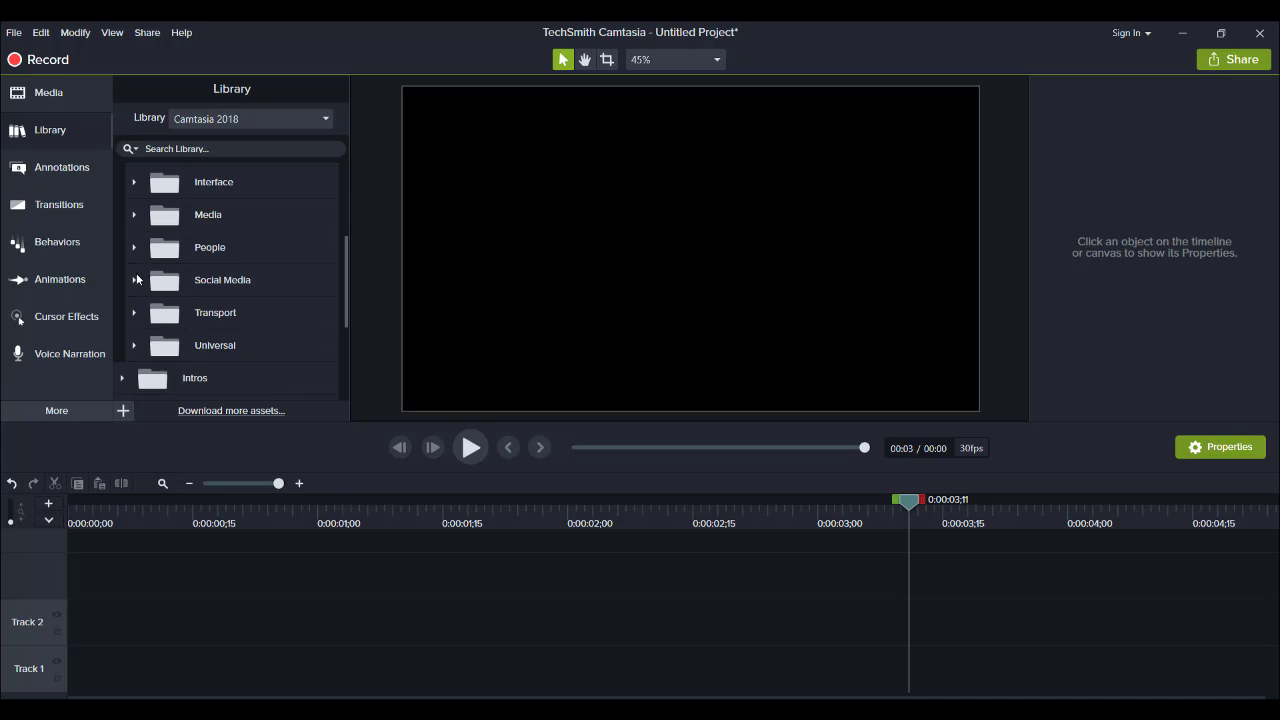
{"action": "left_click", "coordinate": [134, 249]}
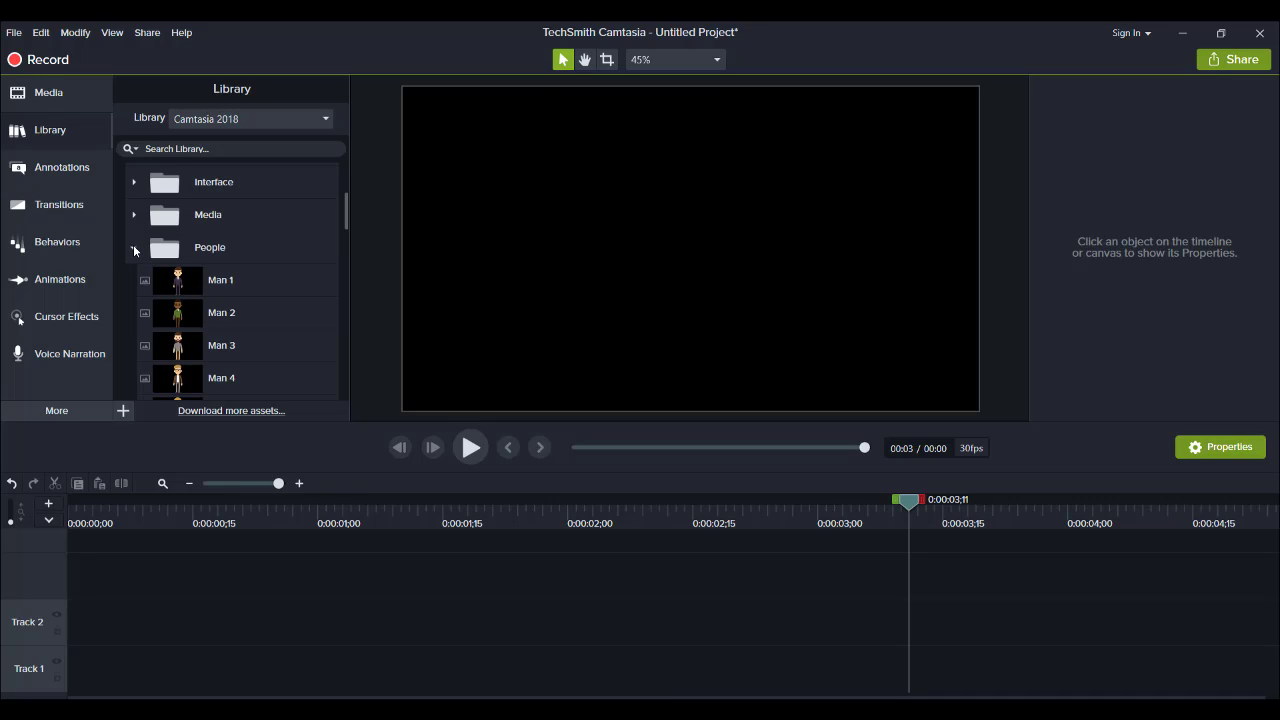
{"action": "scroll", "coordinate": [221, 289], "scroll_direction": "down", "scroll_amount": 6}
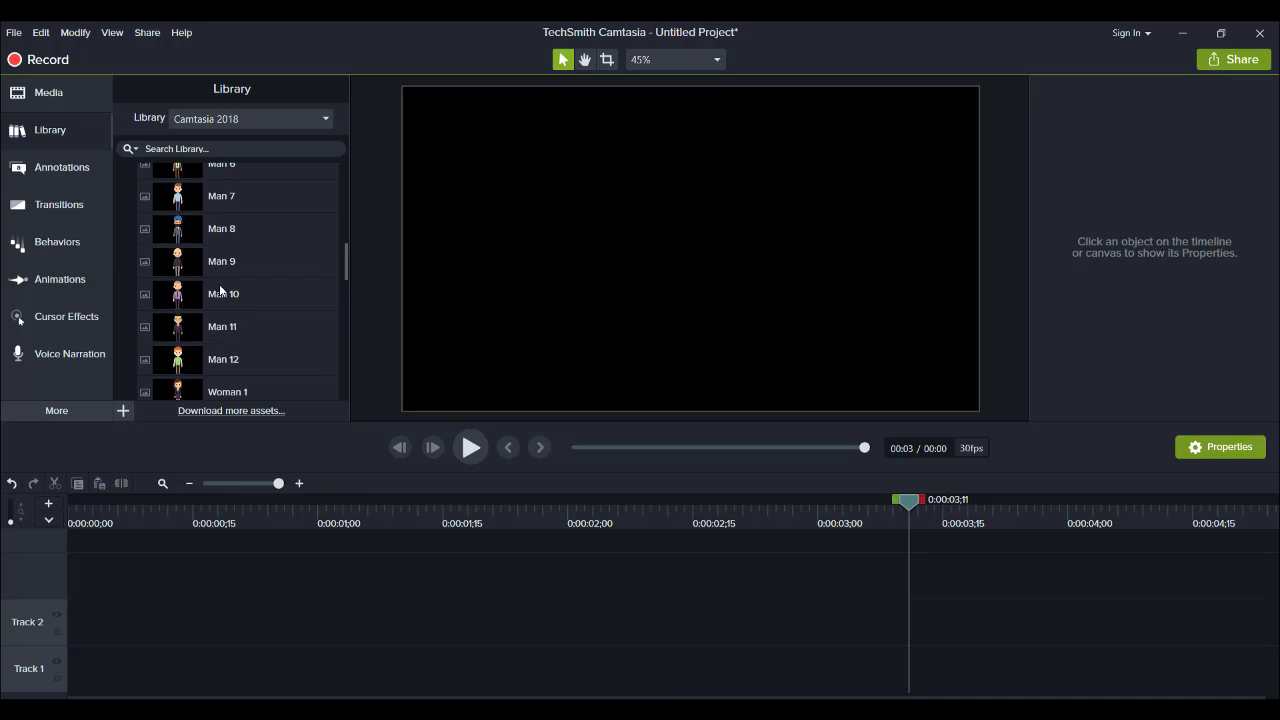
{"action": "scroll", "coordinate": [274, 300], "scroll_direction": "up", "scroll_amount": 6}
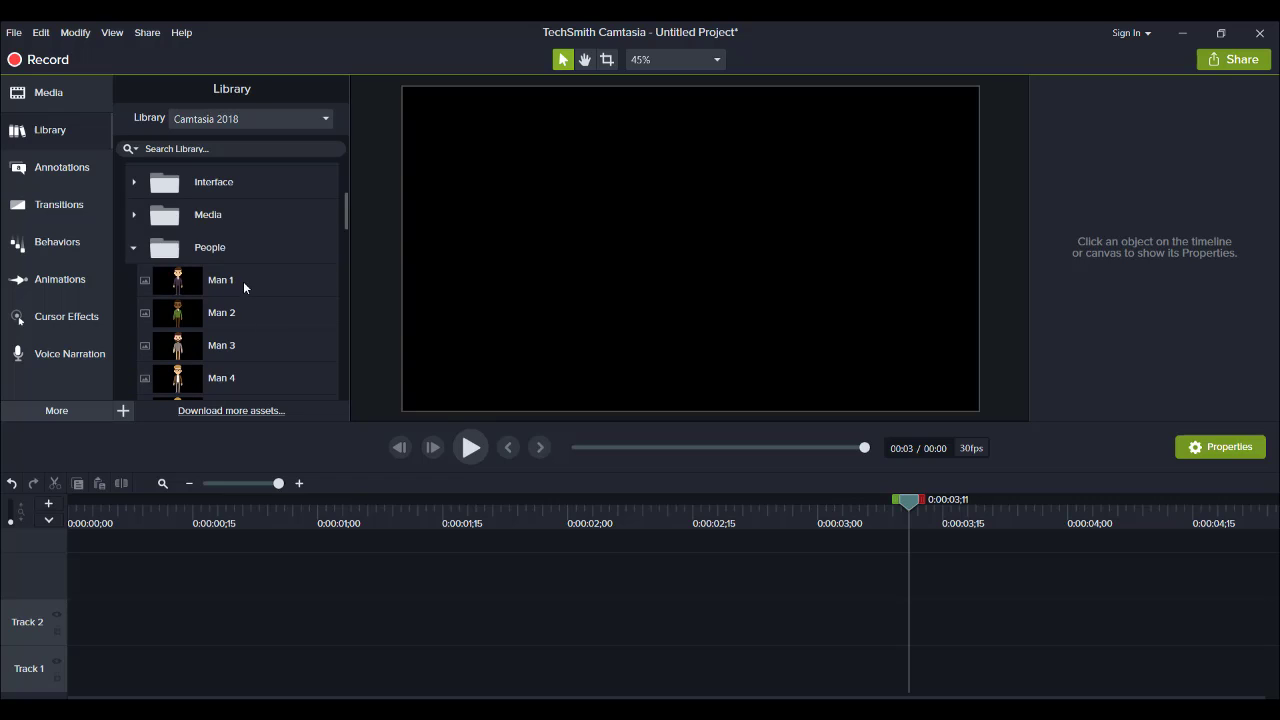
{"action": "scroll", "coordinate": [216, 294], "scroll_direction": "down", "scroll_amount": 2}
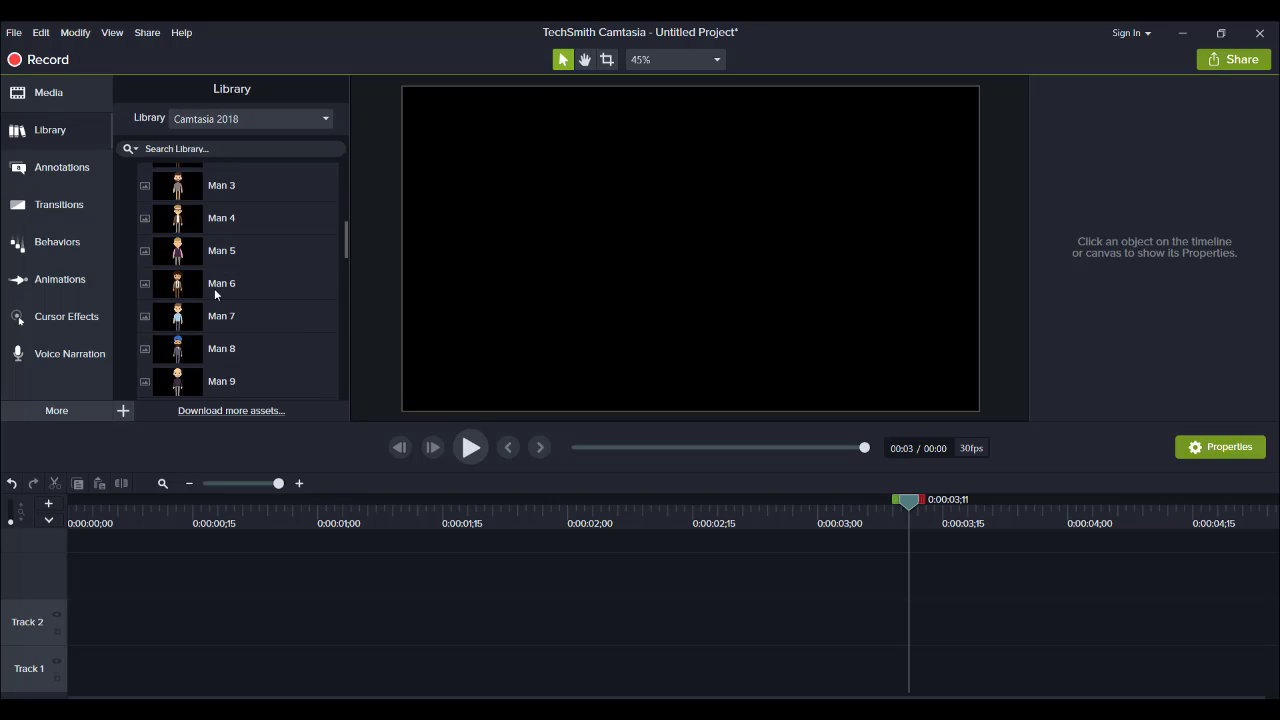
{"action": "scroll", "coordinate": [216, 294], "scroll_direction": "up", "scroll_amount": 2}
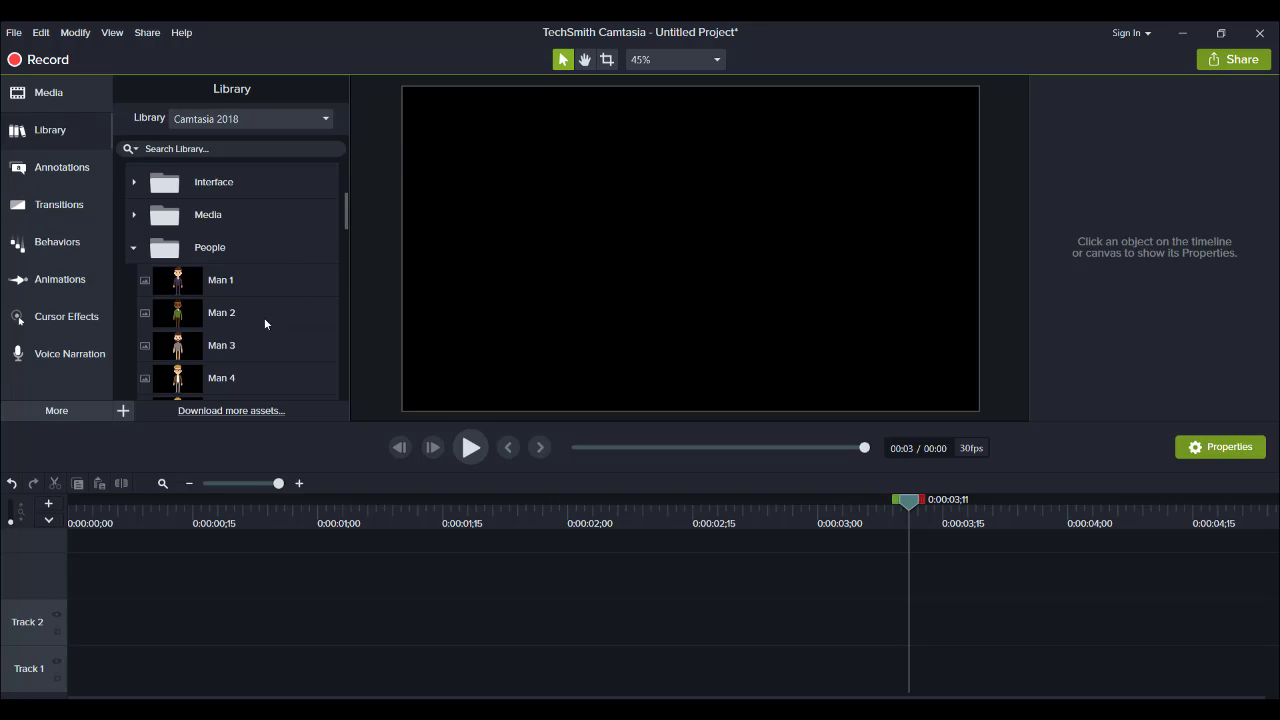
Add a white rectangle shape stretched to fill the whole canvas
{"action": "left_click", "coordinate": [40, 102]}
{"action": "left_click", "coordinate": [45, 131]}
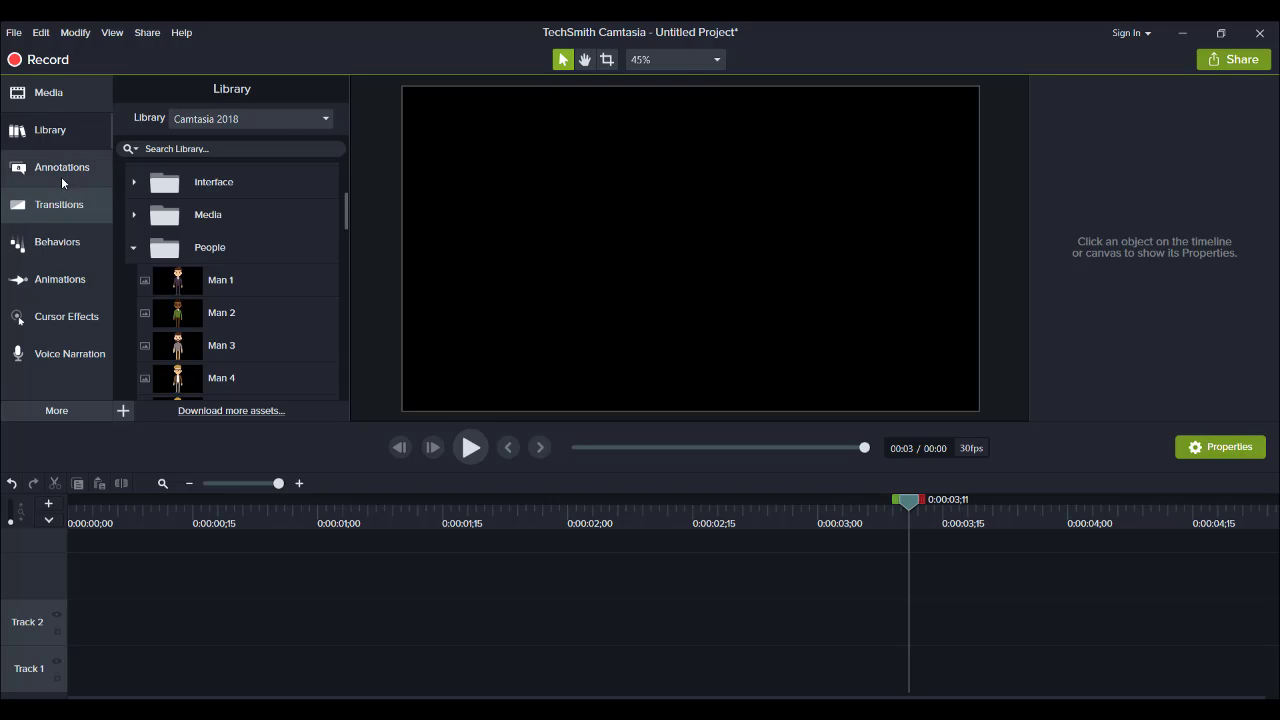
{"action": "left_click", "coordinate": [61, 174]}
{"action": "left_click_drag", "start_coordinate": [313, 226], "coordinate": [391, 83]}
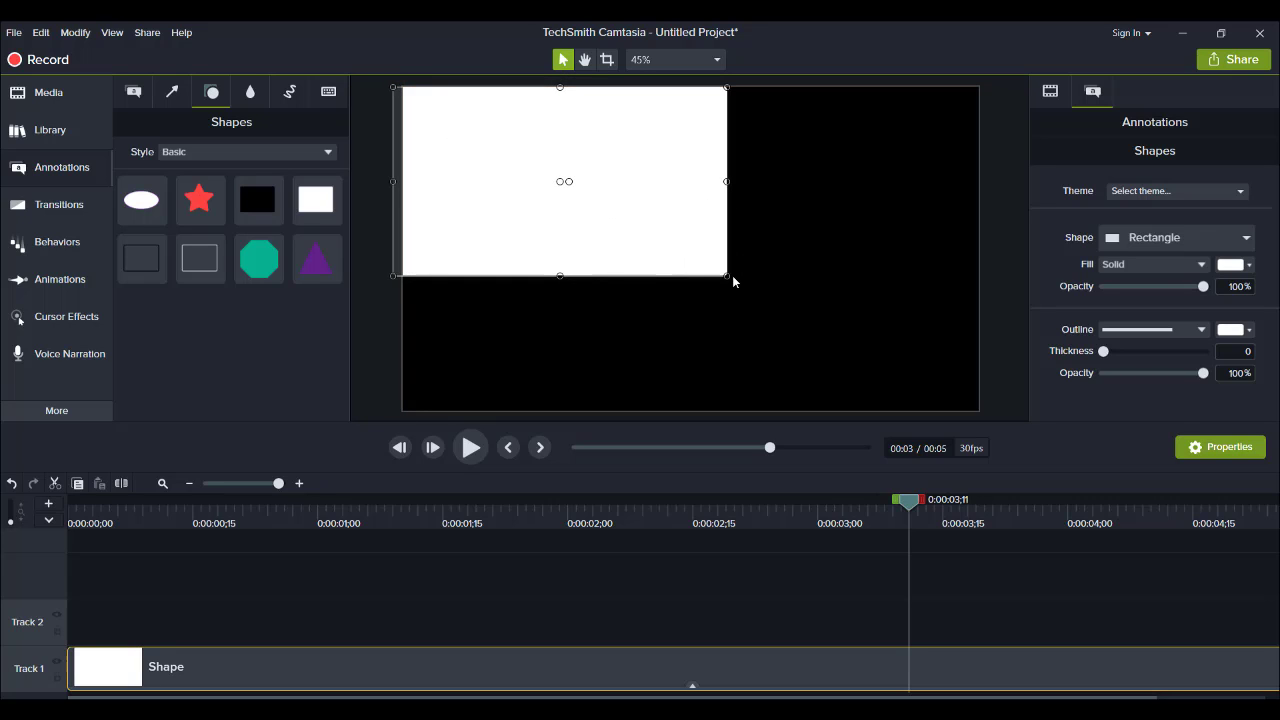
{"action": "left_click_drag", "start_coordinate": [729, 277], "coordinate": [1000, 414]}
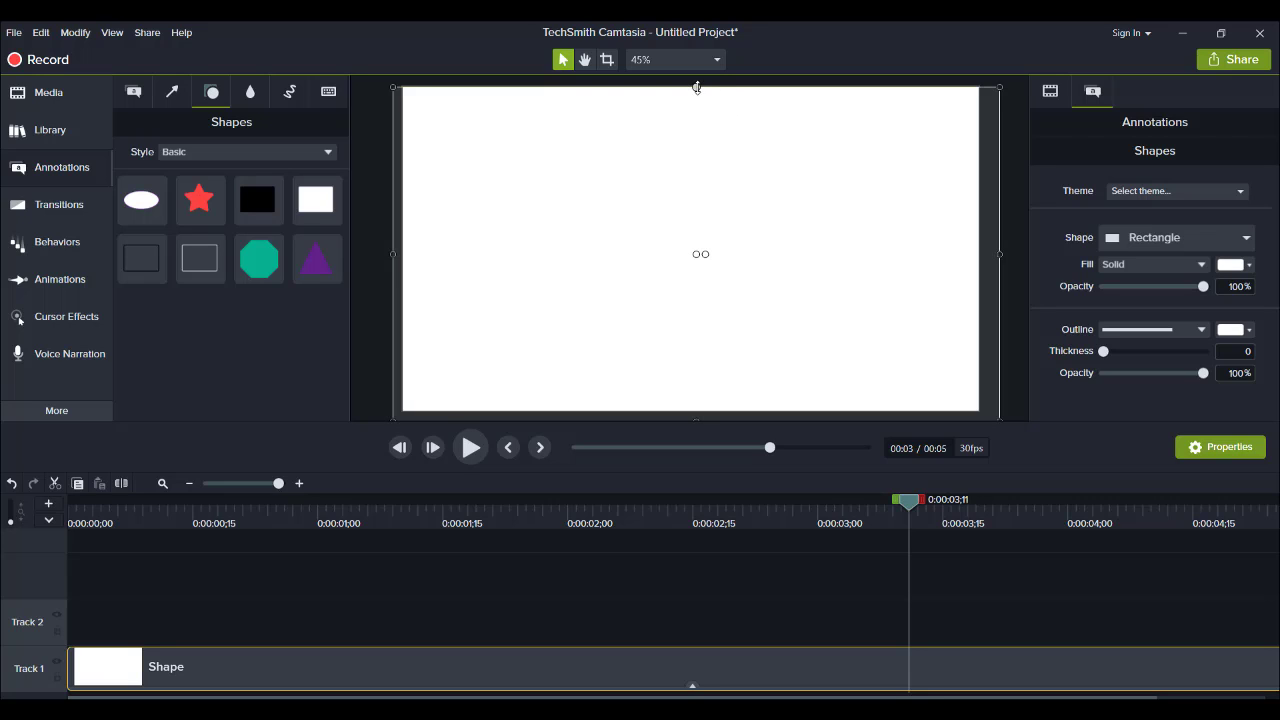
{"action": "left_click_drag", "start_coordinate": [696, 87], "coordinate": [696, 79]}
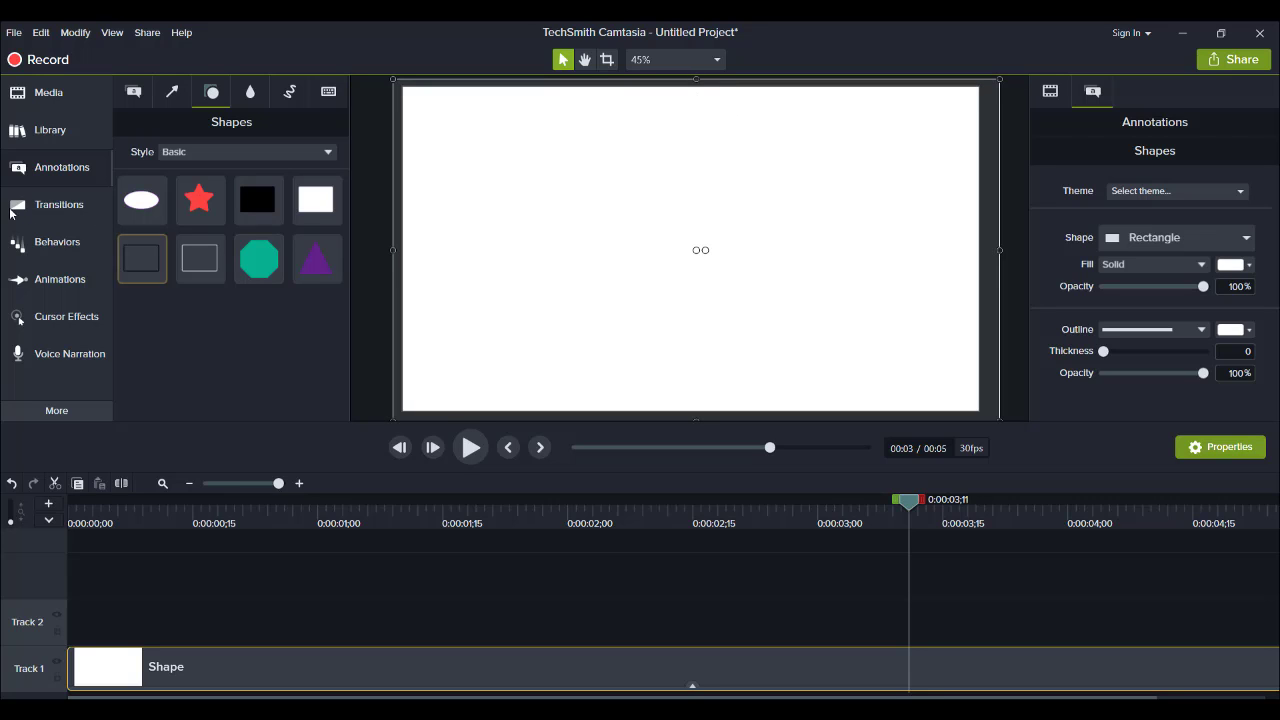
Add Man 1, Man 10, Woman 10 and Woman 12 to the timeline, each on its own track
{"action": "left_click", "coordinate": [34, 130]}
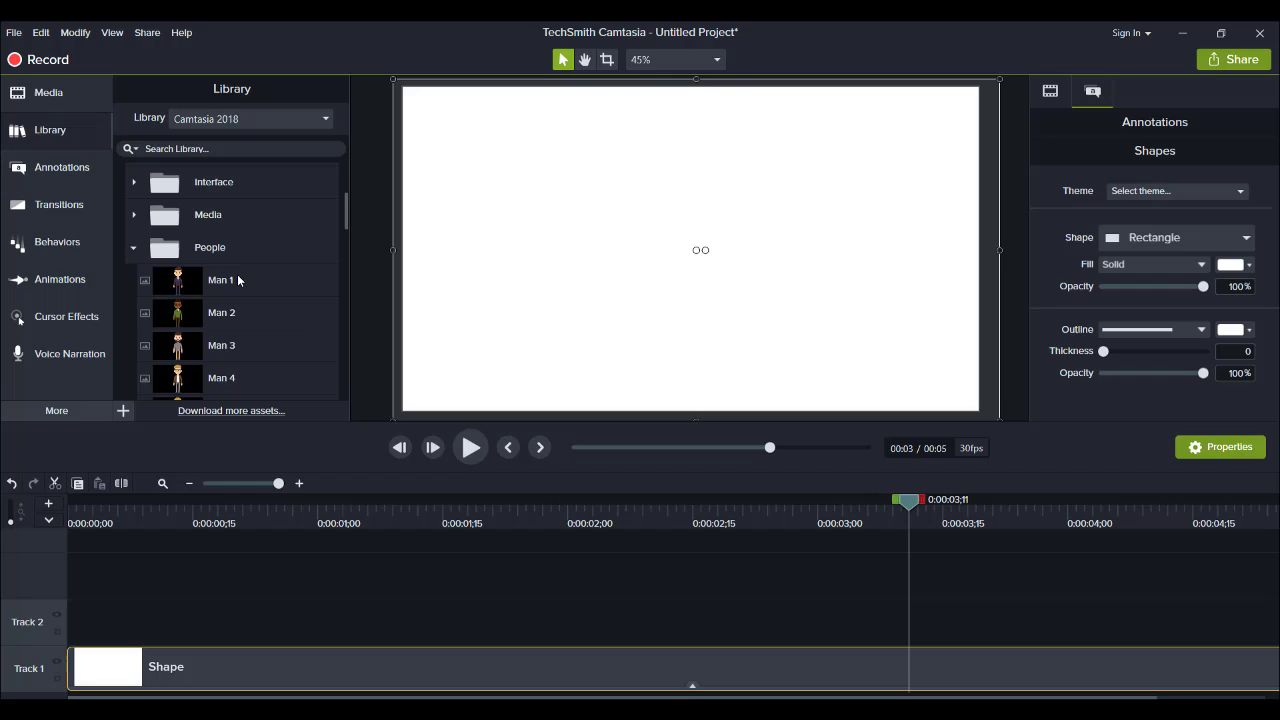
{"action": "left_click_drag", "start_coordinate": [240, 281], "coordinate": [86, 622]}
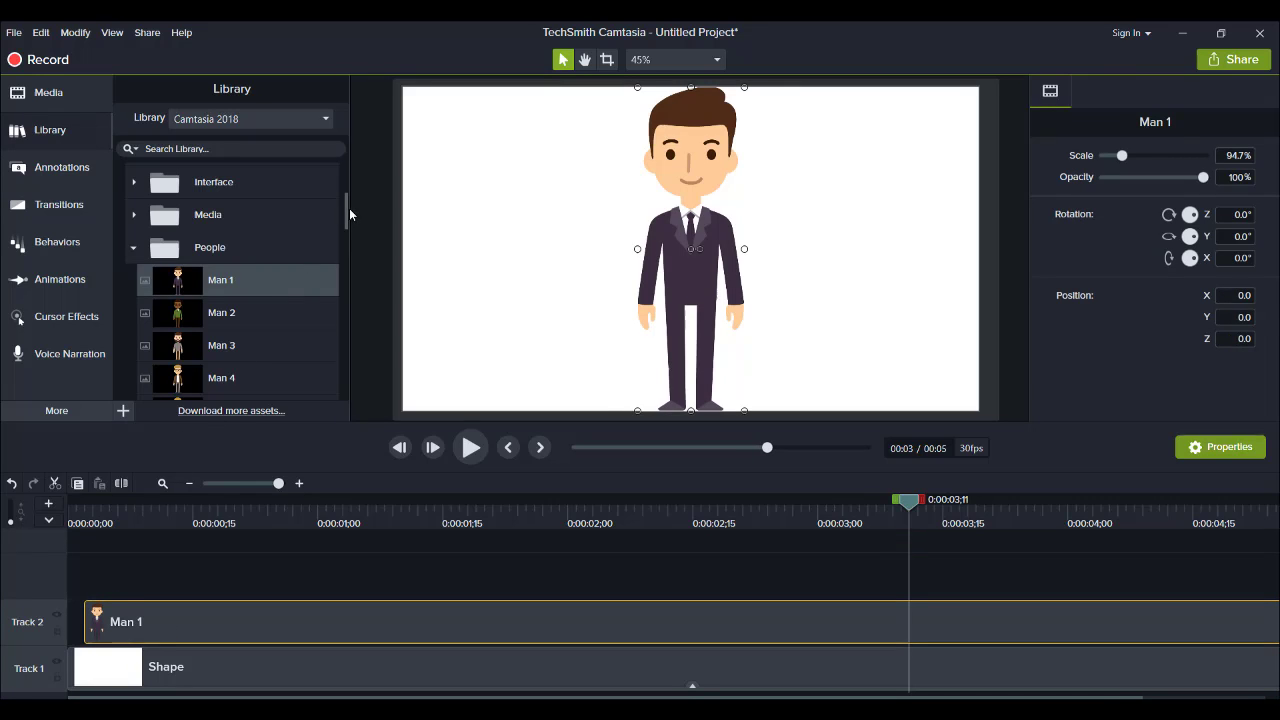
{"action": "left_click_drag", "start_coordinate": [349, 208], "coordinate": [344, 249]}
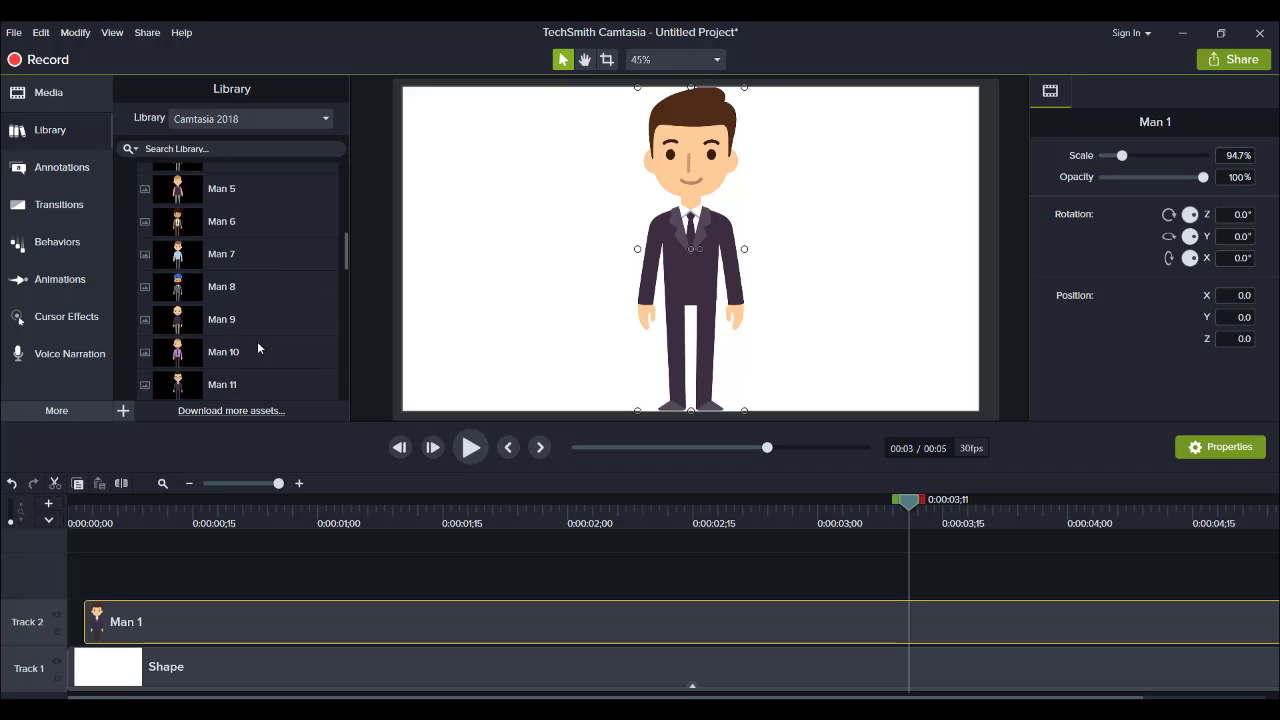
{"action": "left_click_drag", "start_coordinate": [257, 350], "coordinate": [94, 591]}
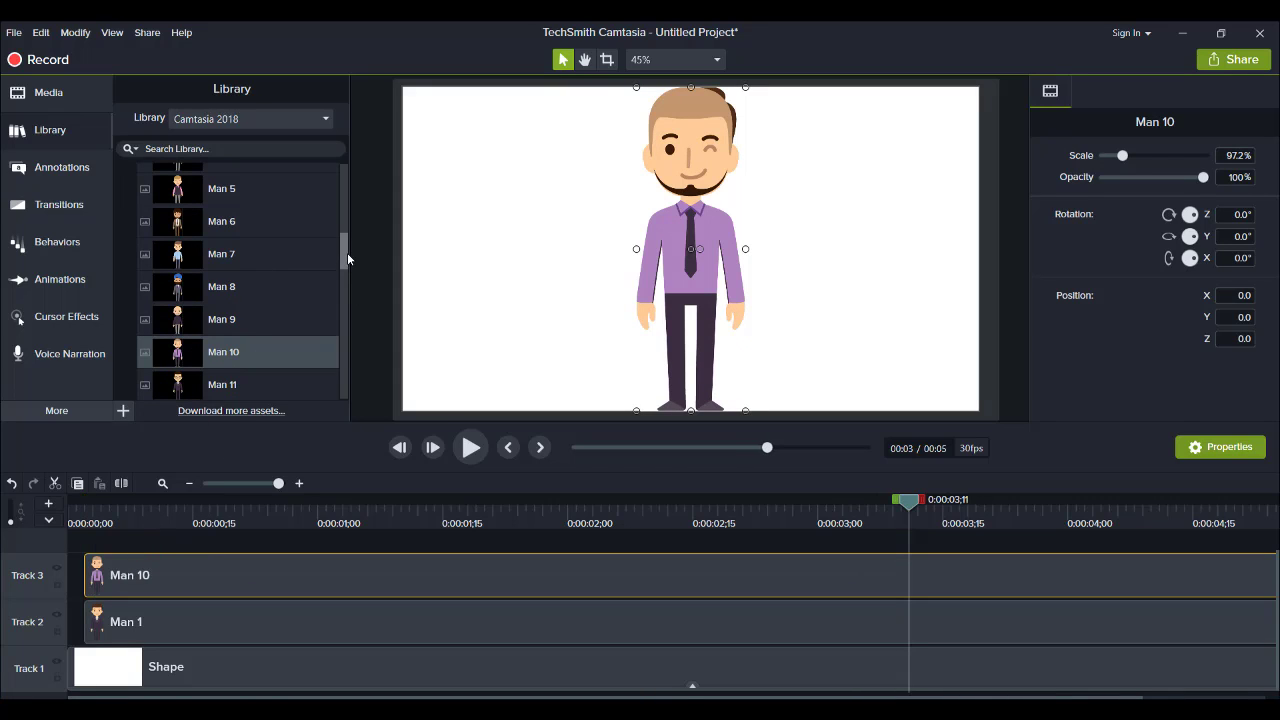
{"action": "left_click_drag", "start_coordinate": [346, 252], "coordinate": [344, 331]}
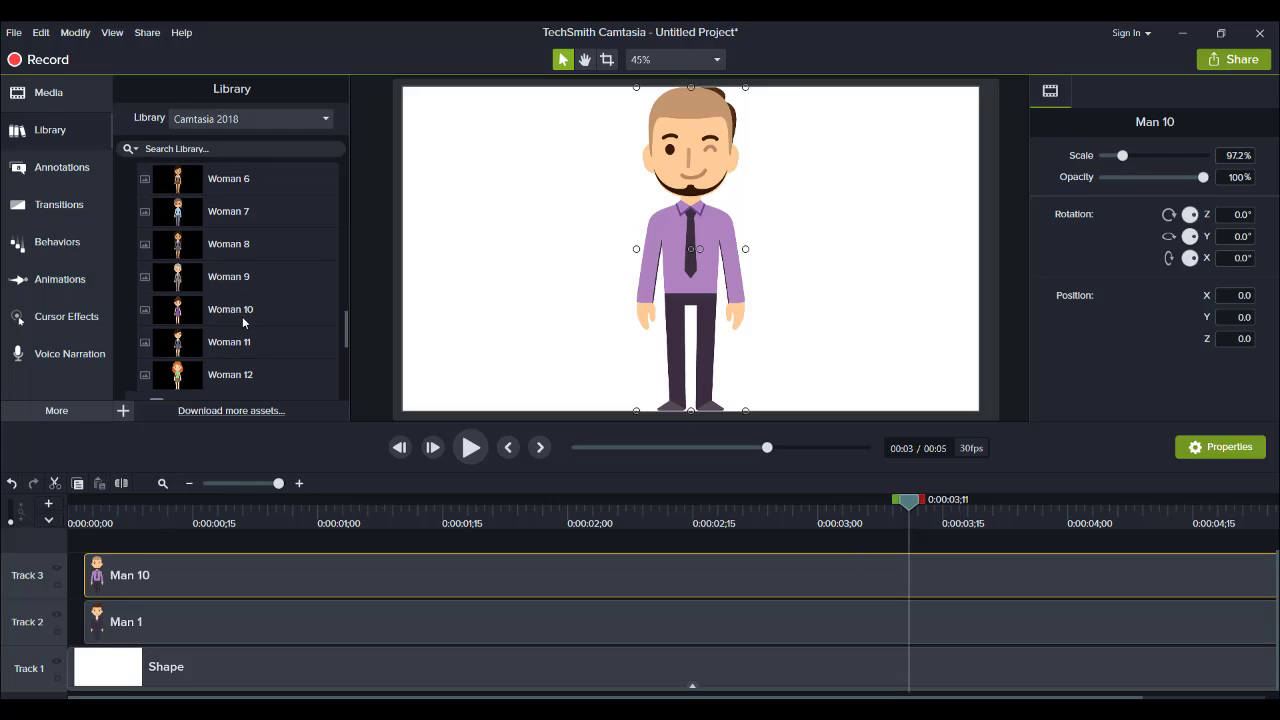
{"action": "left_click_drag", "start_coordinate": [276, 310], "coordinate": [68, 548]}
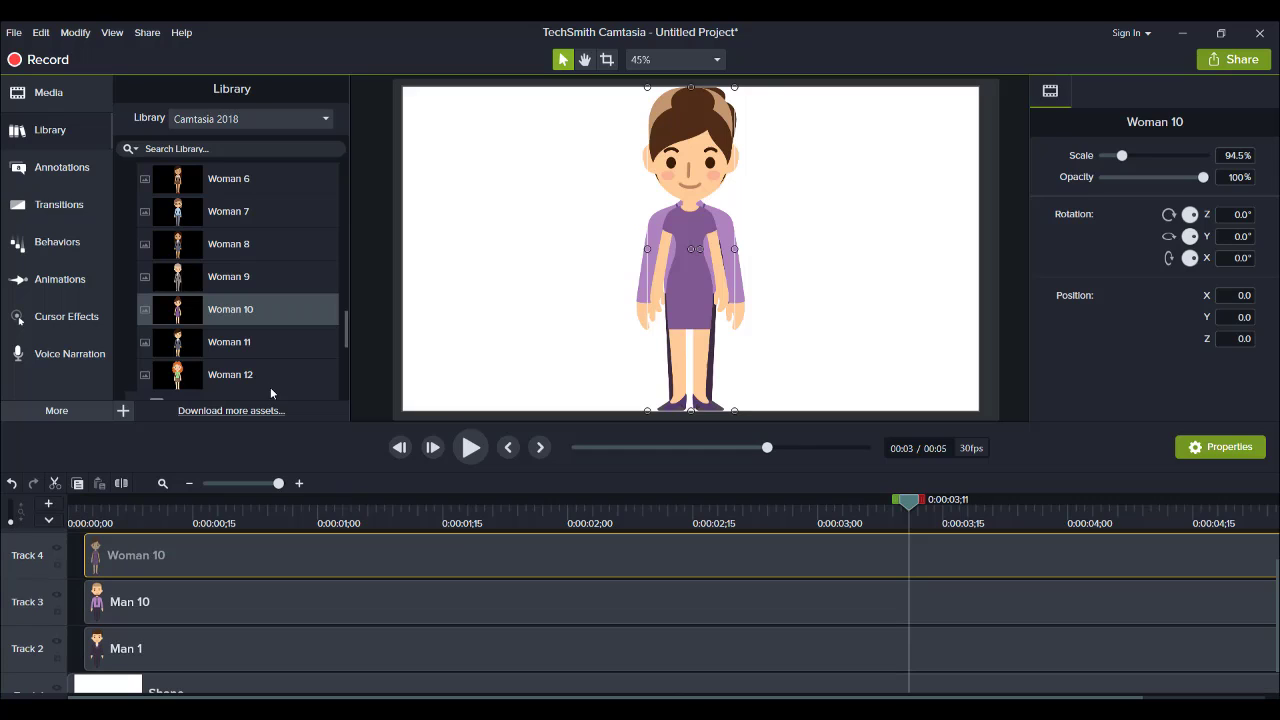
{"action": "mouse_move", "coordinate": [356, 331]}
{"action": "left_mouse_down"}
{"action": "mouse_move", "coordinate": [347, 343]}
{"action": "mouse_move", "coordinate": [350, 328]}
{"action": "left_mouse_up"}
{"action": "left_click_drag", "start_coordinate": [262, 331], "coordinate": [92, 553]}
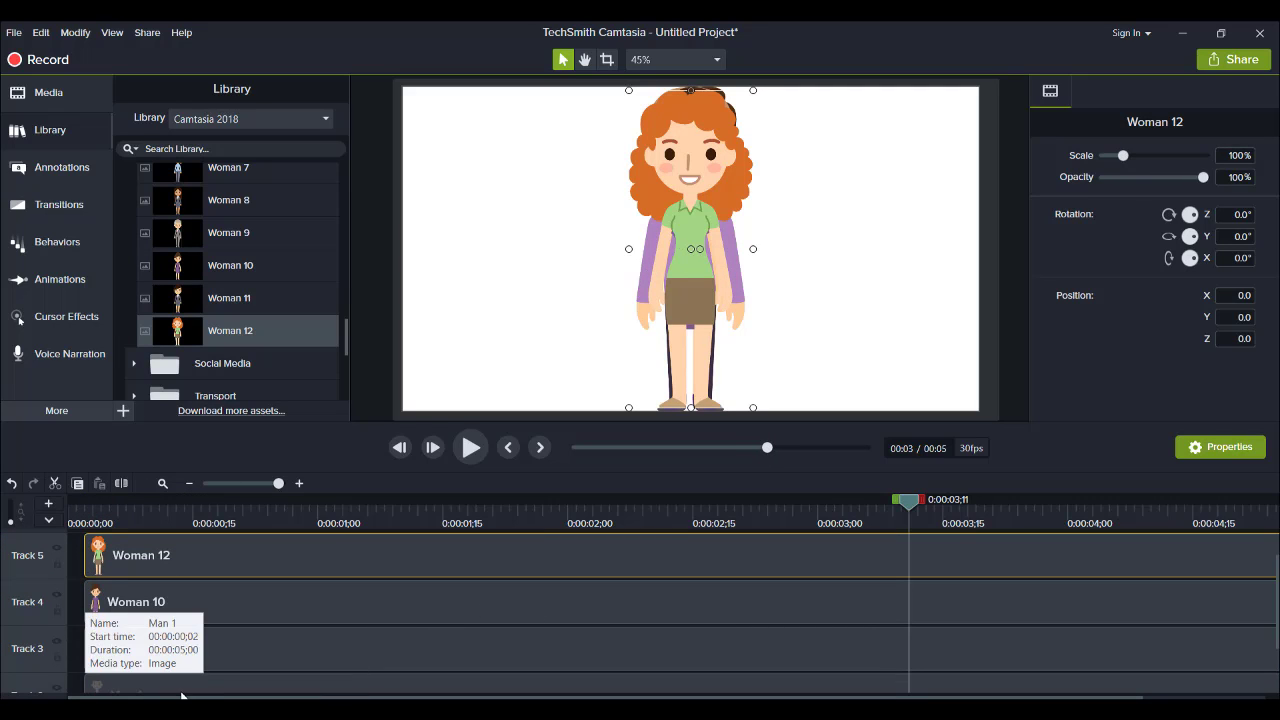
Align all clips at the timeline start and shrink every character to about 50% scale
{"action": "key", "text": "ctrl+a"}
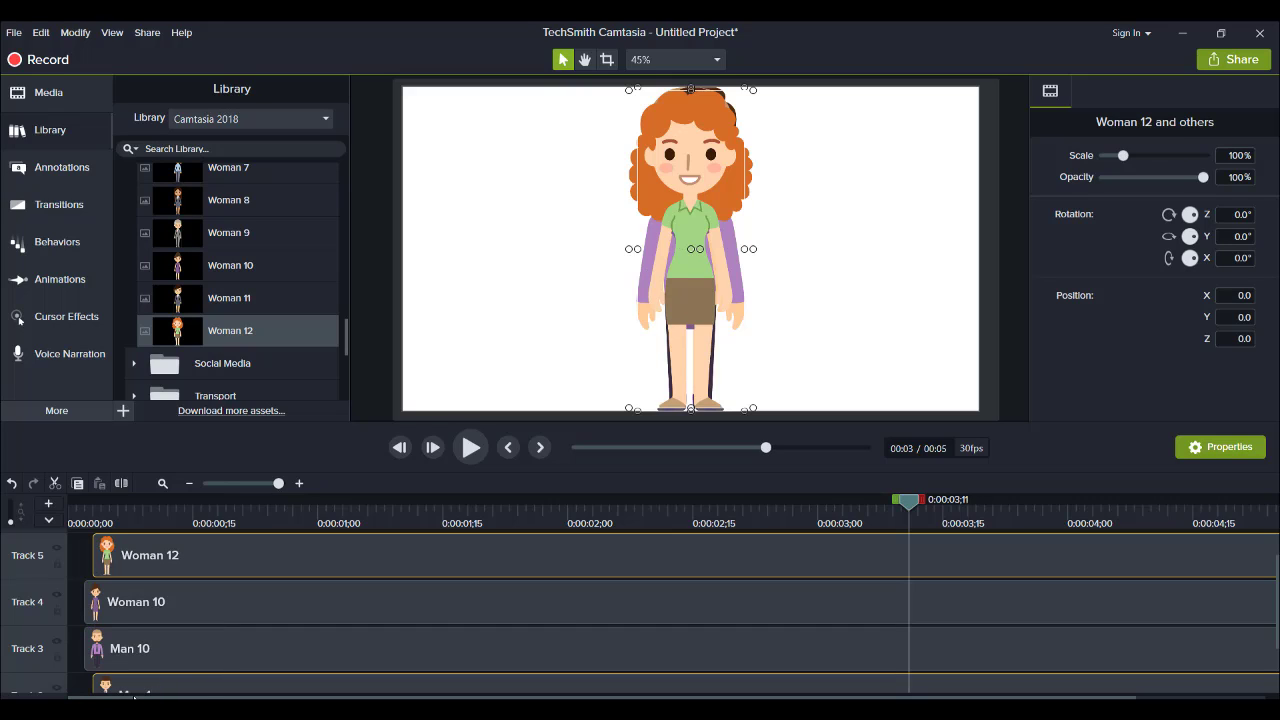
{"action": "left_click_drag", "start_coordinate": [135, 697], "coordinate": [150, 630]}
{"action": "left_click_drag", "start_coordinate": [146, 608], "coordinate": [144, 604]}
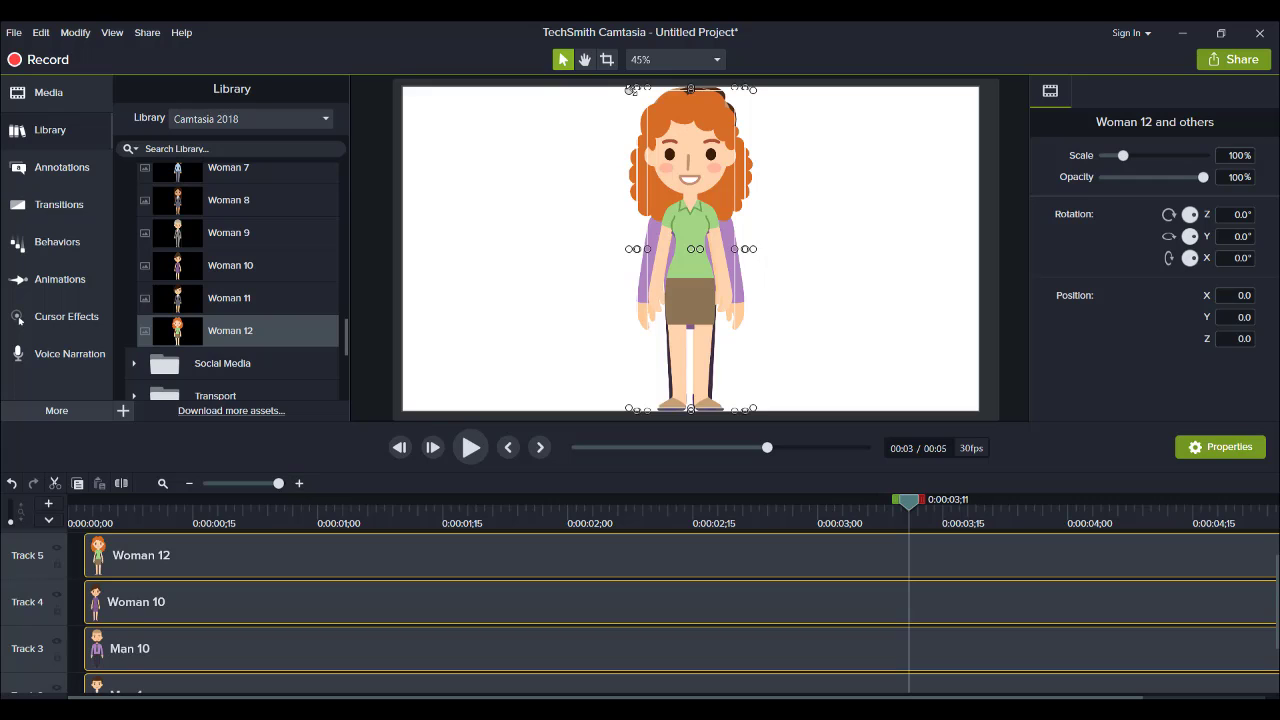
{"action": "left_click_drag", "start_coordinate": [630, 88], "coordinate": [687, 240]}
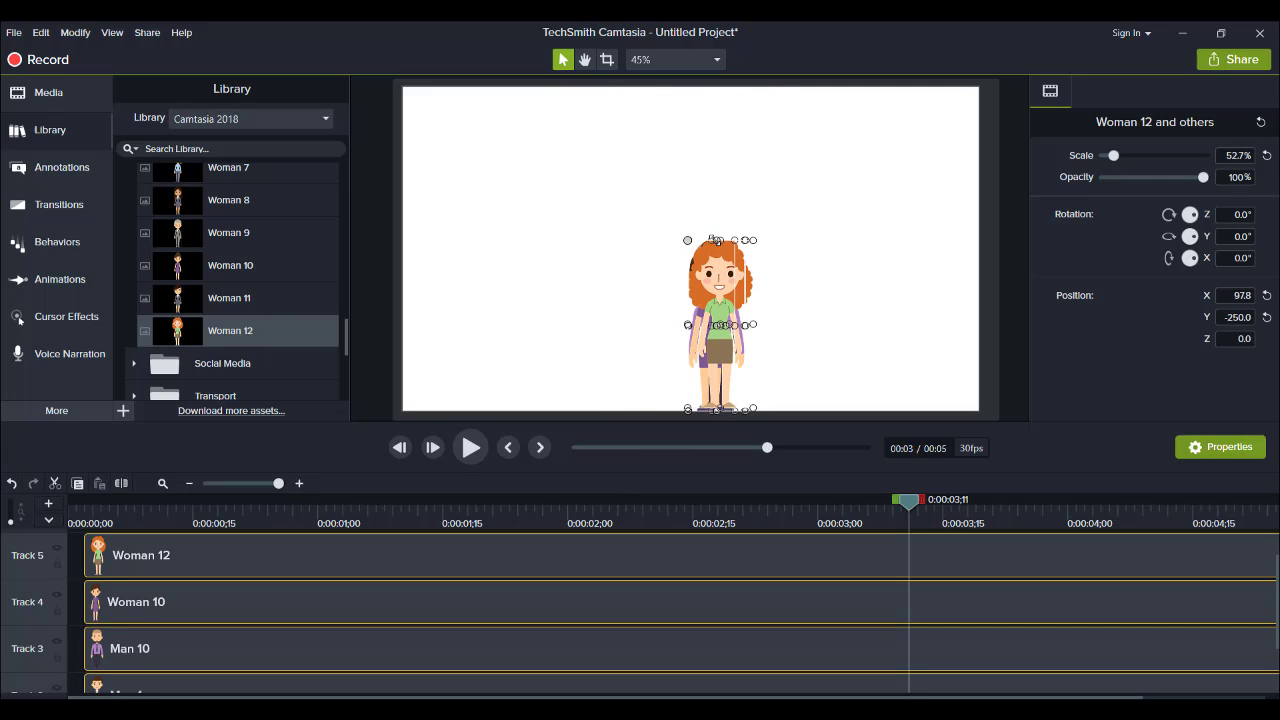
Arrange the four characters in a row with Man 1 at the far right, then zoom the timeline out
{"action": "left_click", "coordinate": [229, 691]}
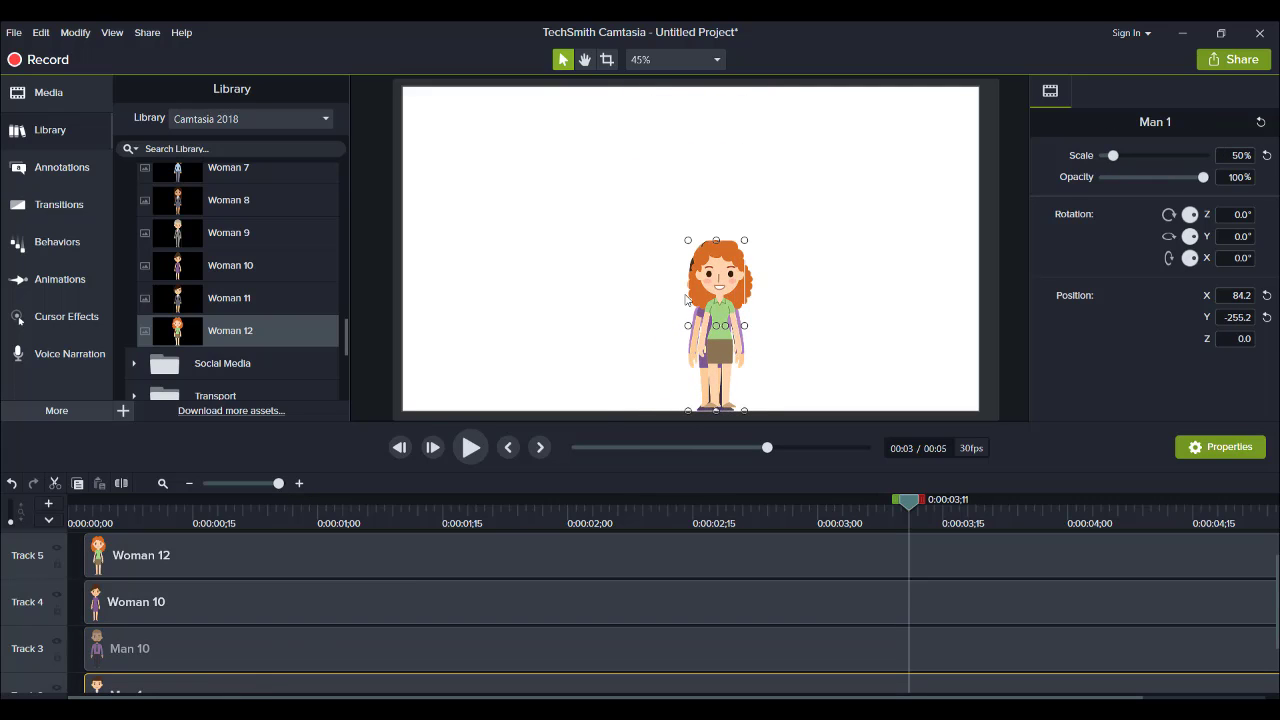
{"action": "left_click", "coordinate": [657, 307]}
{"action": "mouse_move", "coordinate": [657, 307]}
{"action": "left_mouse_down"}
{"action": "mouse_move", "coordinate": [692, 290]}
{"action": "mouse_move", "coordinate": [712, 322]}
{"action": "mouse_move", "coordinate": [512, 212]}
{"action": "mouse_move", "coordinate": [518, 242]}
{"action": "left_mouse_up"}
{"action": "left_click", "coordinate": [732, 323]}
{"action": "left_click_drag", "start_coordinate": [712, 320], "coordinate": [763, 245]}
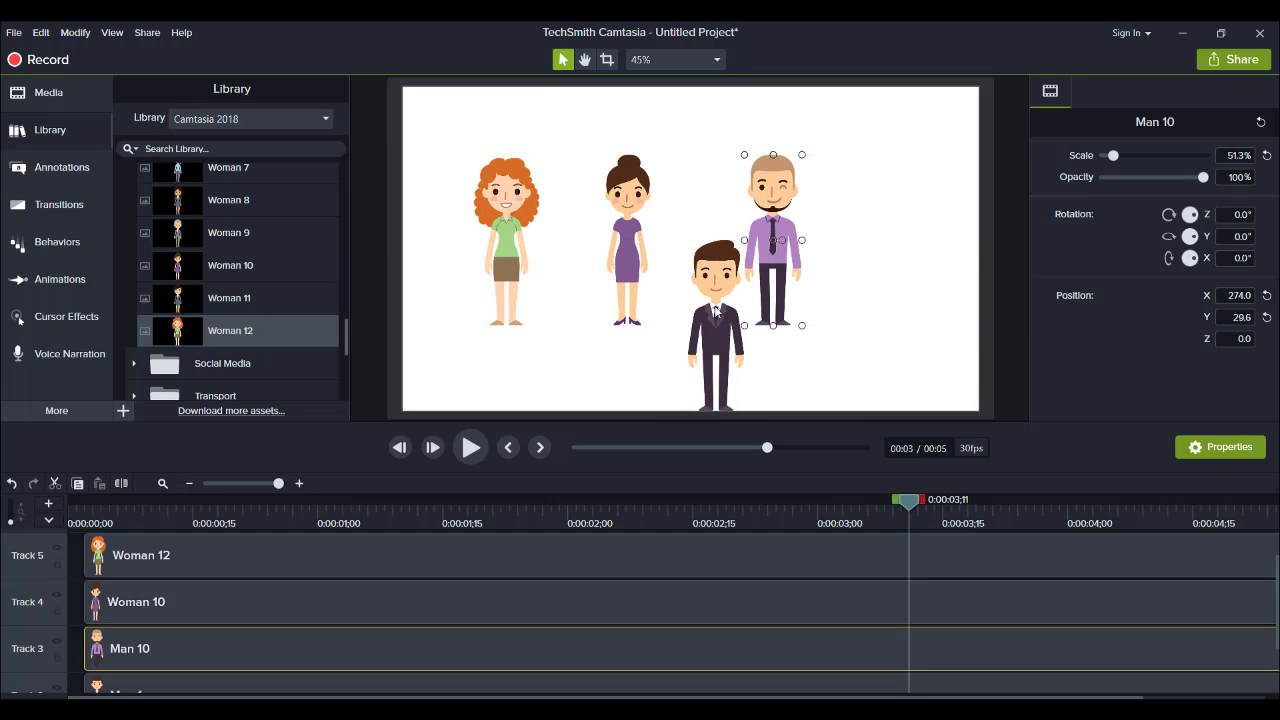
{"action": "left_click_drag", "start_coordinate": [723, 363], "coordinate": [898, 280]}
{"action": "left_click_drag", "start_coordinate": [786, 286], "coordinate": [761, 286]}
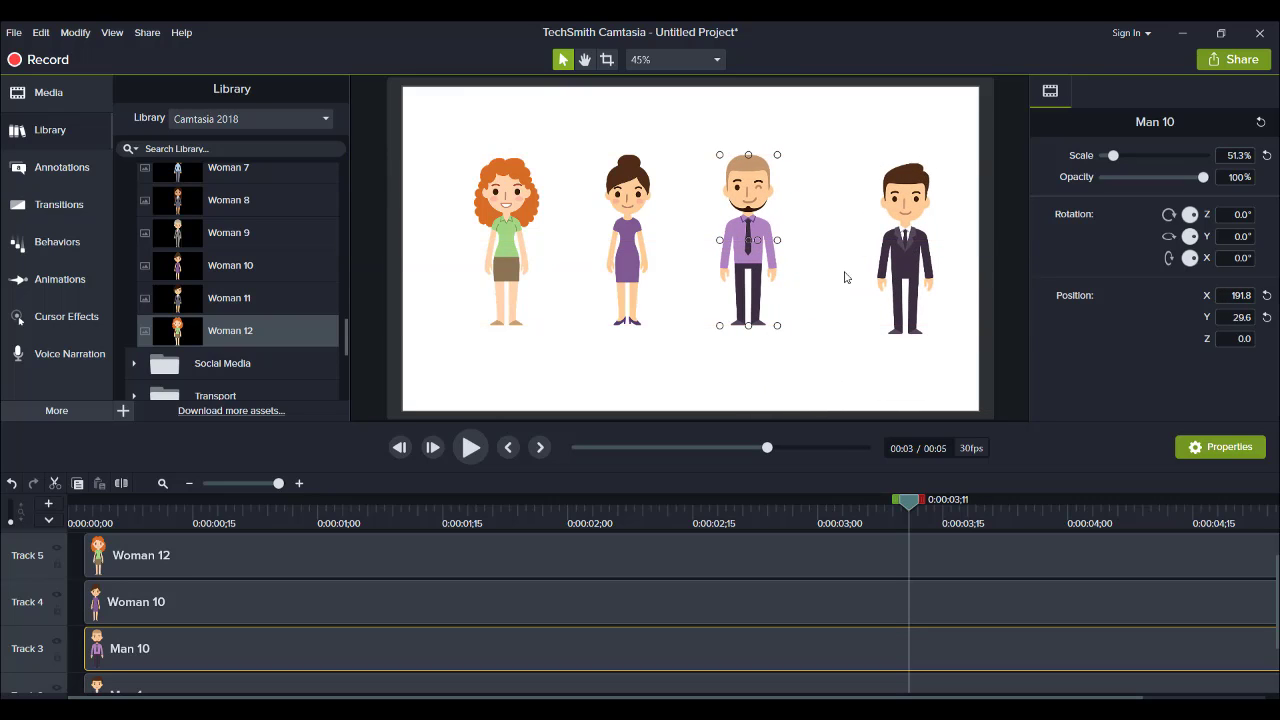
{"action": "left_click_drag", "start_coordinate": [893, 270], "coordinate": [866, 261]}
{"action": "left_click", "coordinate": [190, 483]}
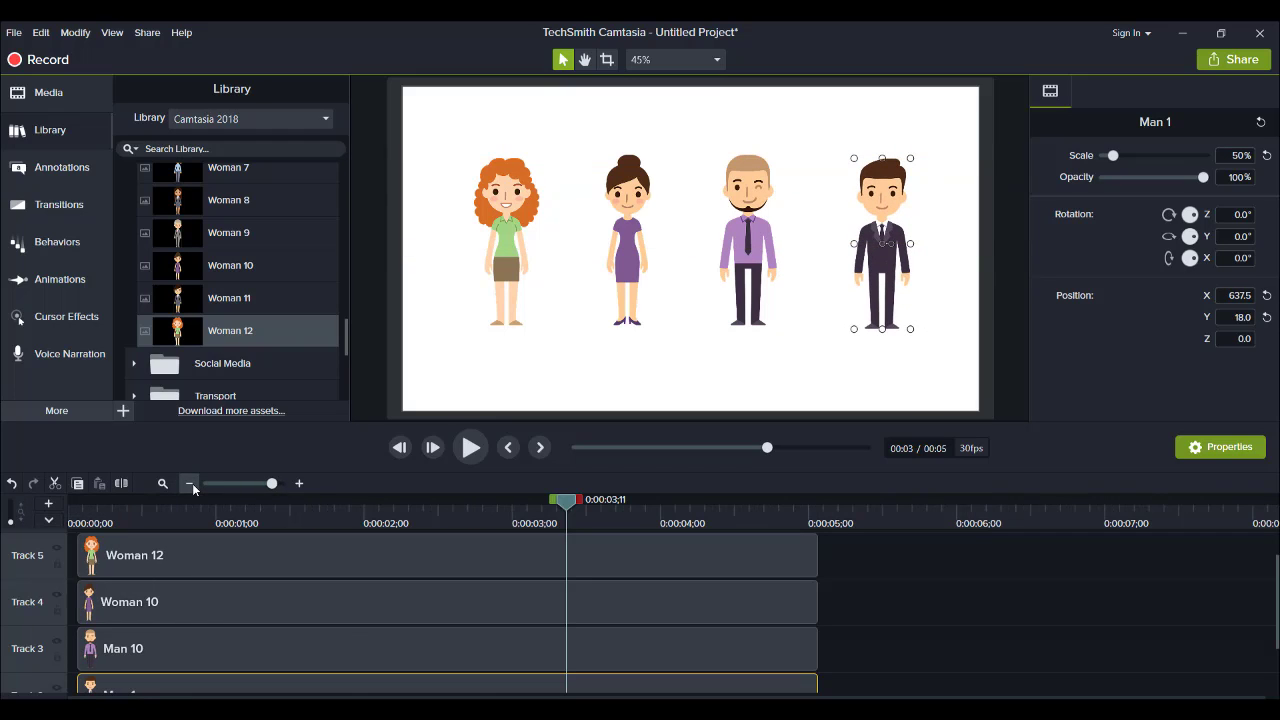
{"action": "left_click", "coordinate": [190, 483]}
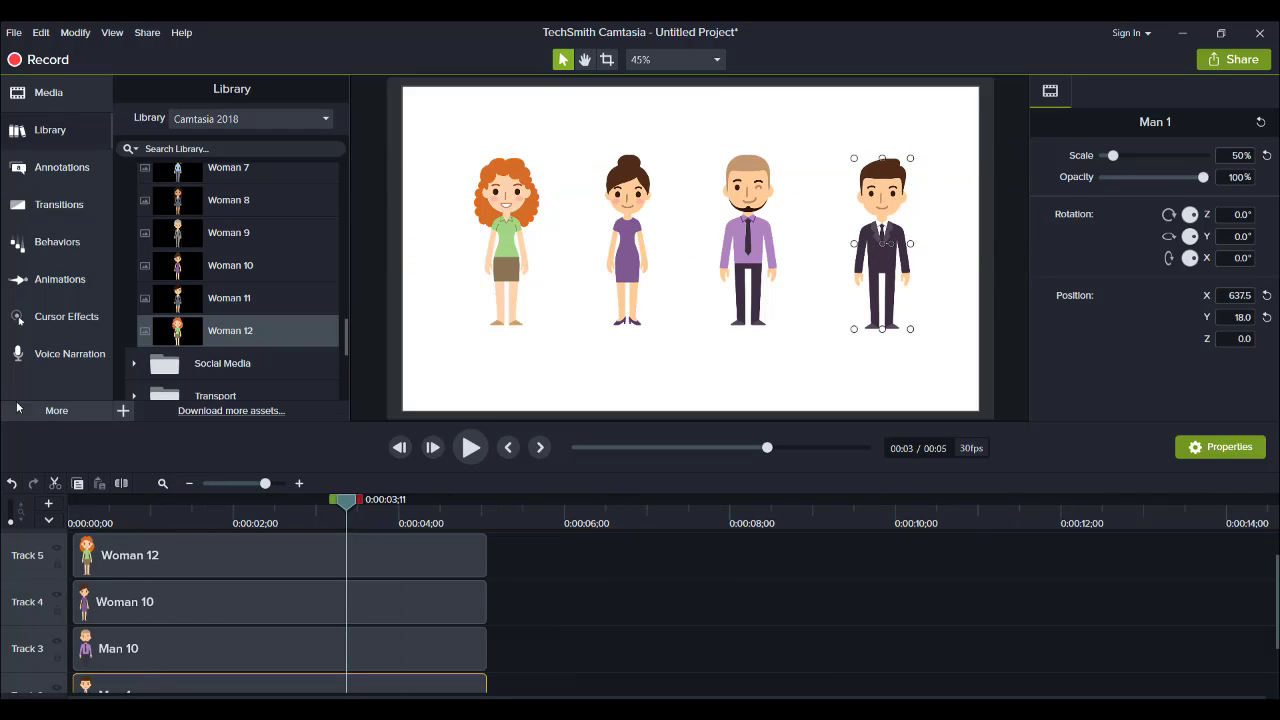
Apply the Scale behavior from the Behaviors list to the Man 1 clip on Track 2
{"action": "left_click", "coordinate": [36, 252]}
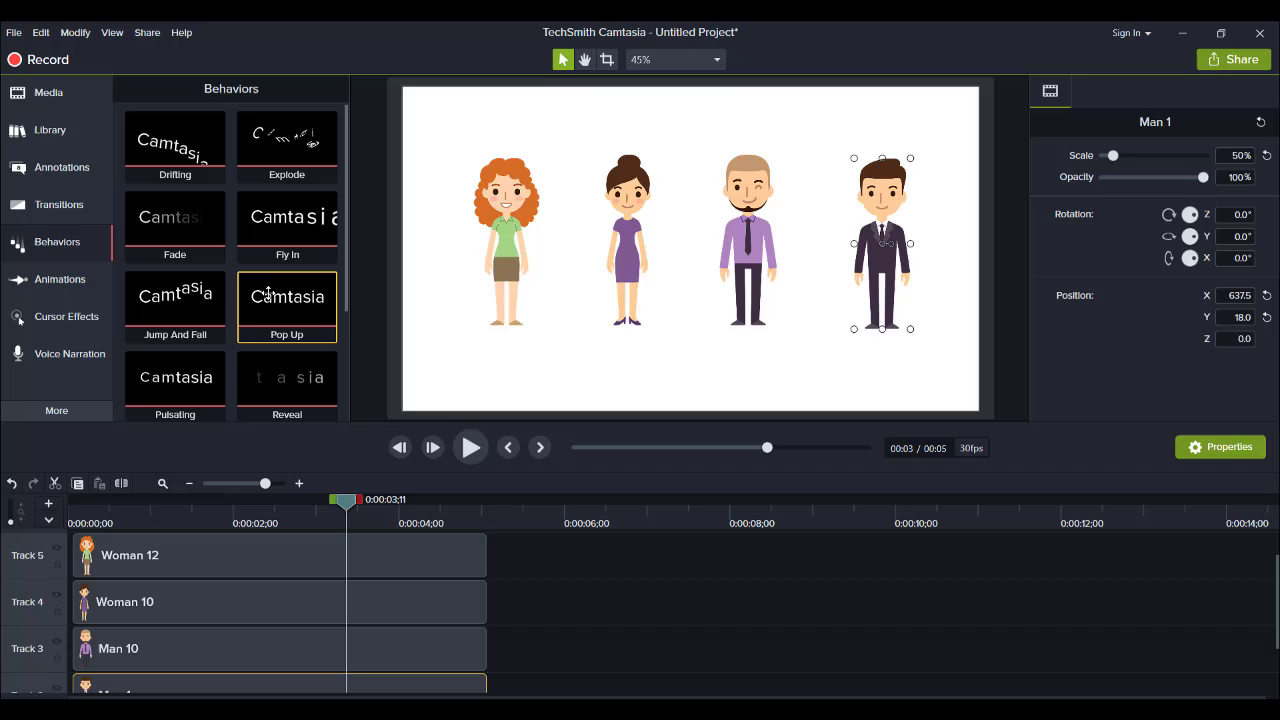
{"action": "scroll", "coordinate": [262, 294], "scroll_direction": "down", "scroll_amount": 3}
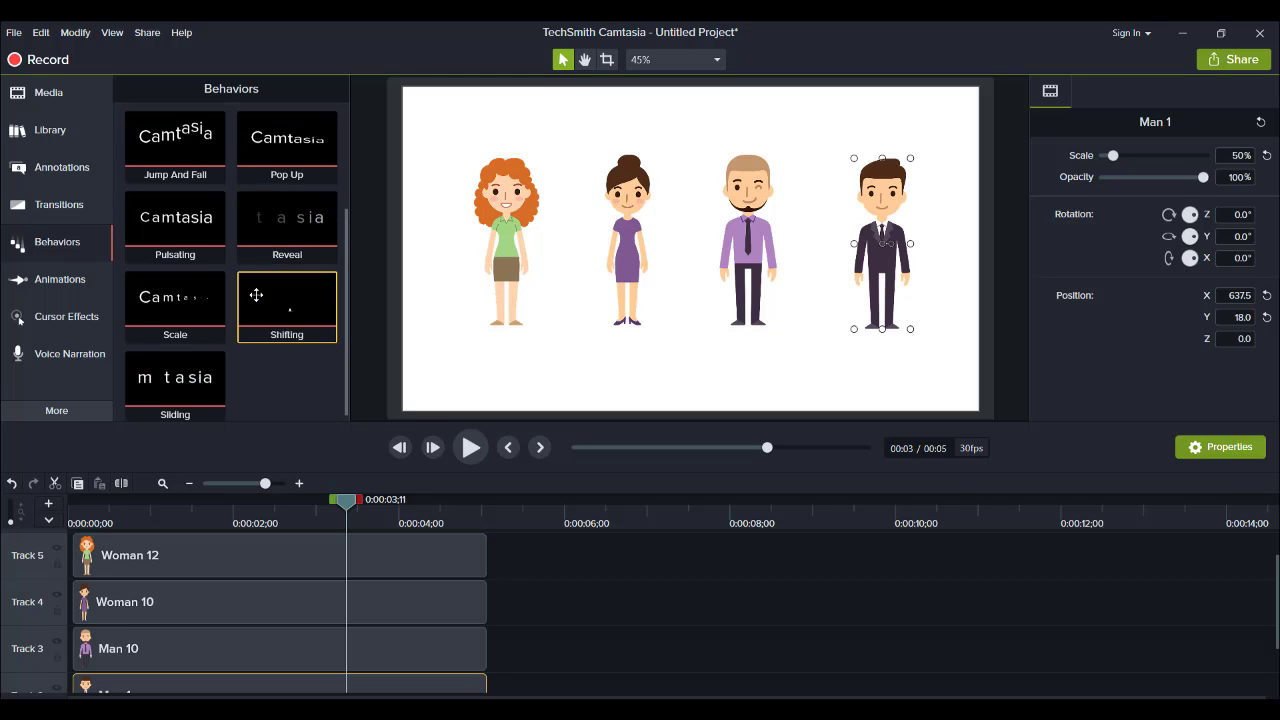
{"action": "scroll", "coordinate": [256, 295], "scroll_direction": "up", "scroll_amount": 3}
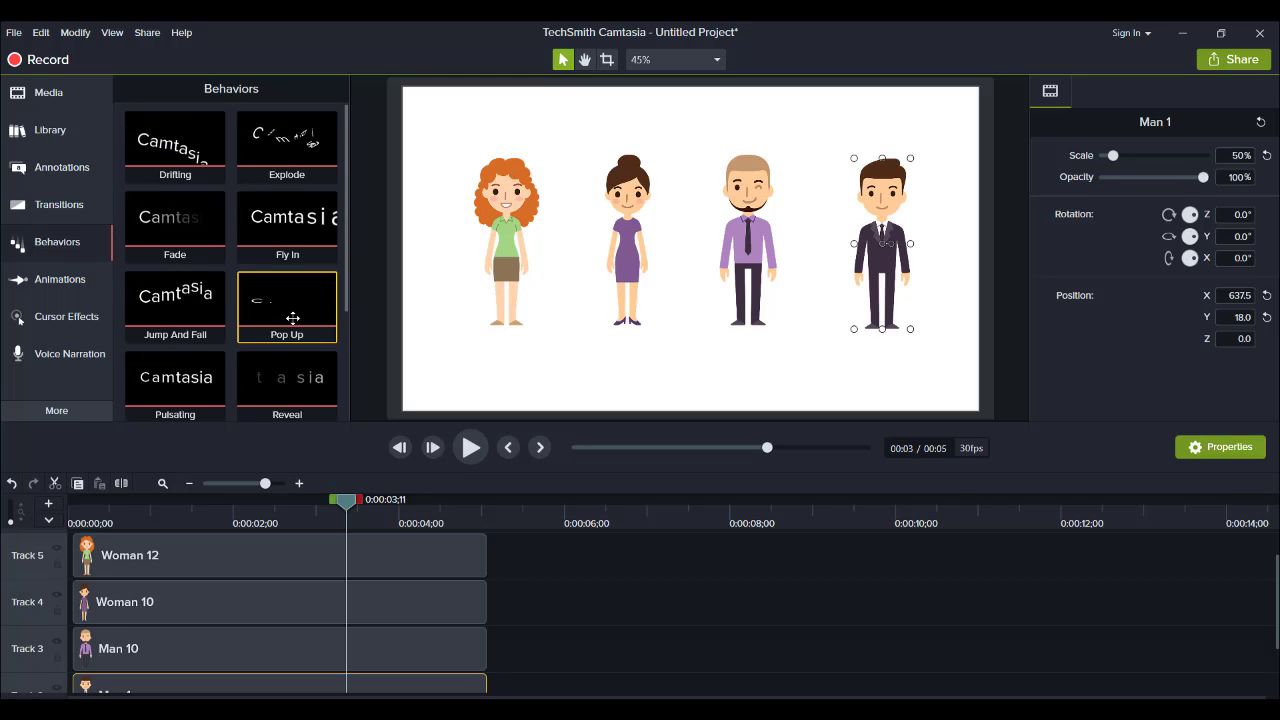
{"action": "scroll", "coordinate": [292, 318], "scroll_direction": "down", "scroll_amount": 3}
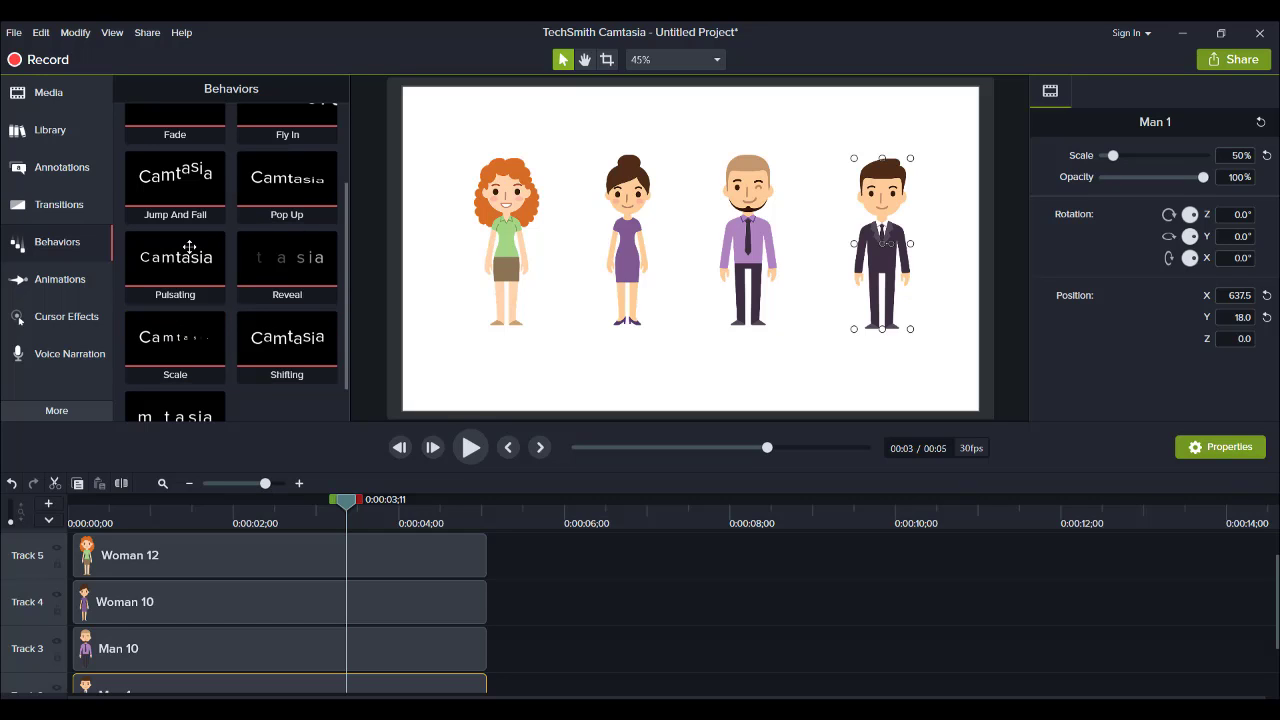
{"action": "scroll", "coordinate": [189, 250], "scroll_direction": "up", "scroll_amount": 3}
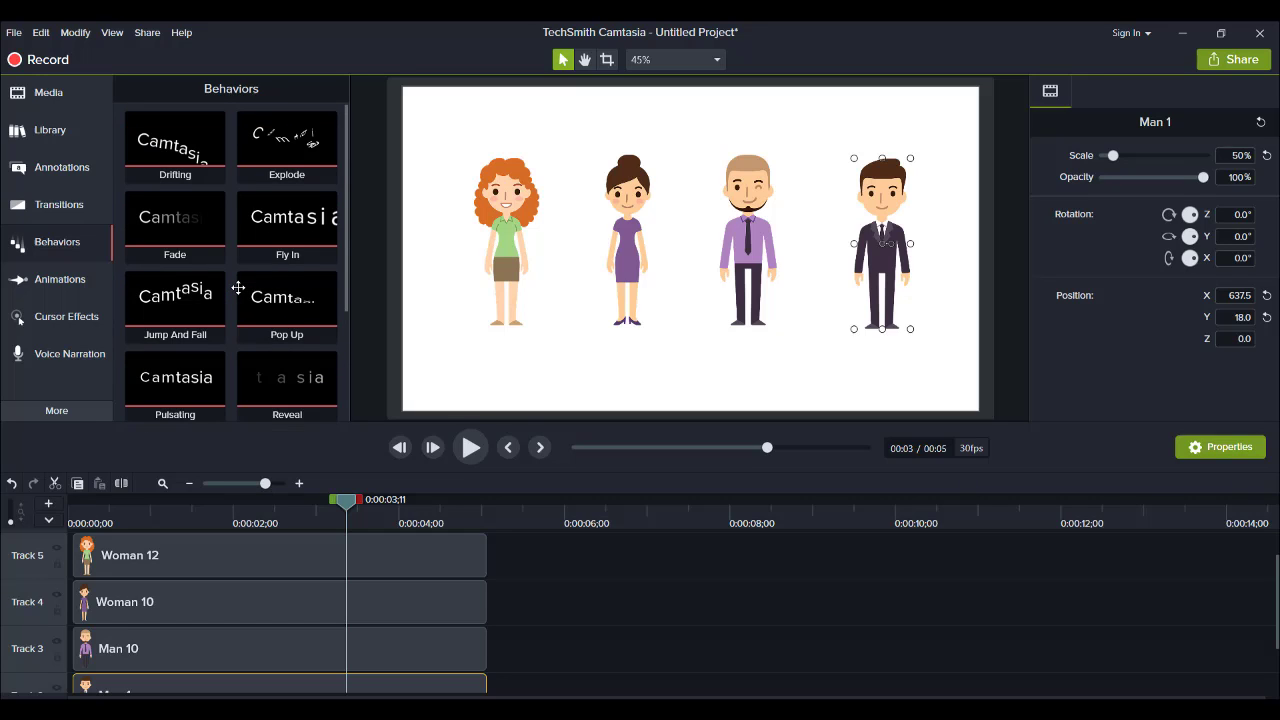
{"action": "scroll", "coordinate": [236, 287], "scroll_direction": "down", "scroll_amount": 3}
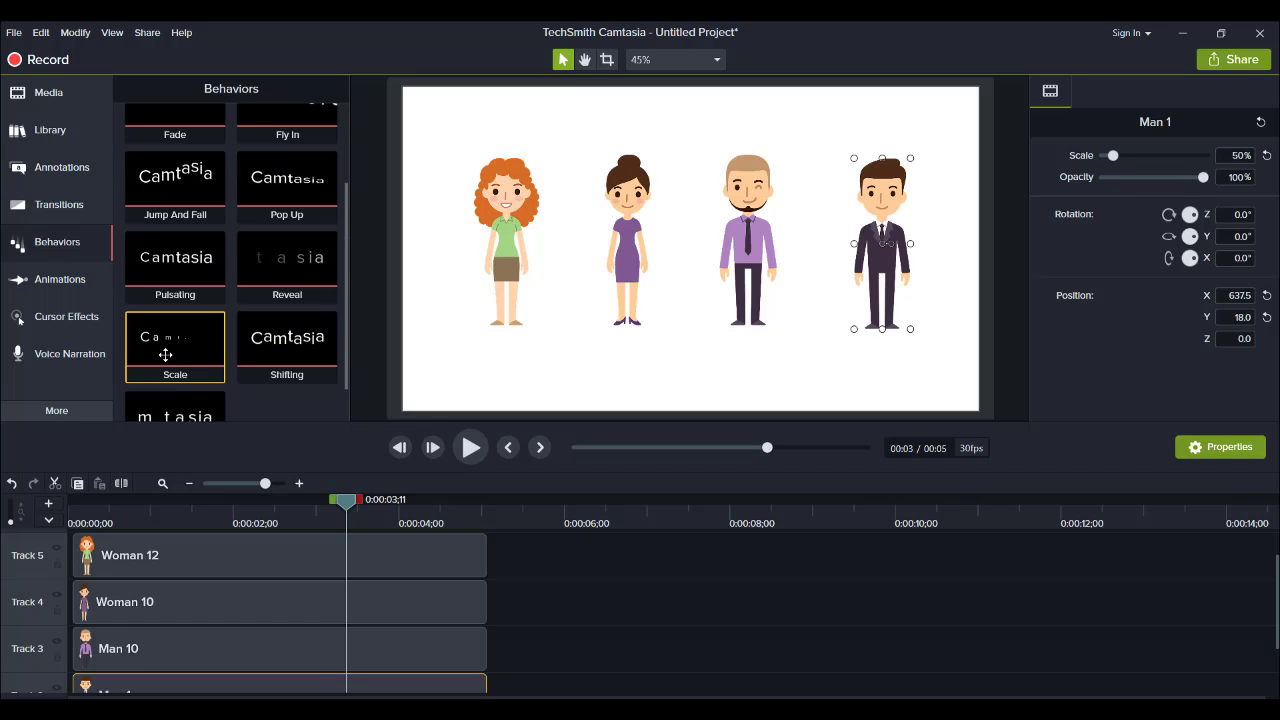
{"action": "left_click_drag", "start_coordinate": [165, 354], "coordinate": [113, 692]}
{"action": "left_click", "coordinate": [64, 521]}
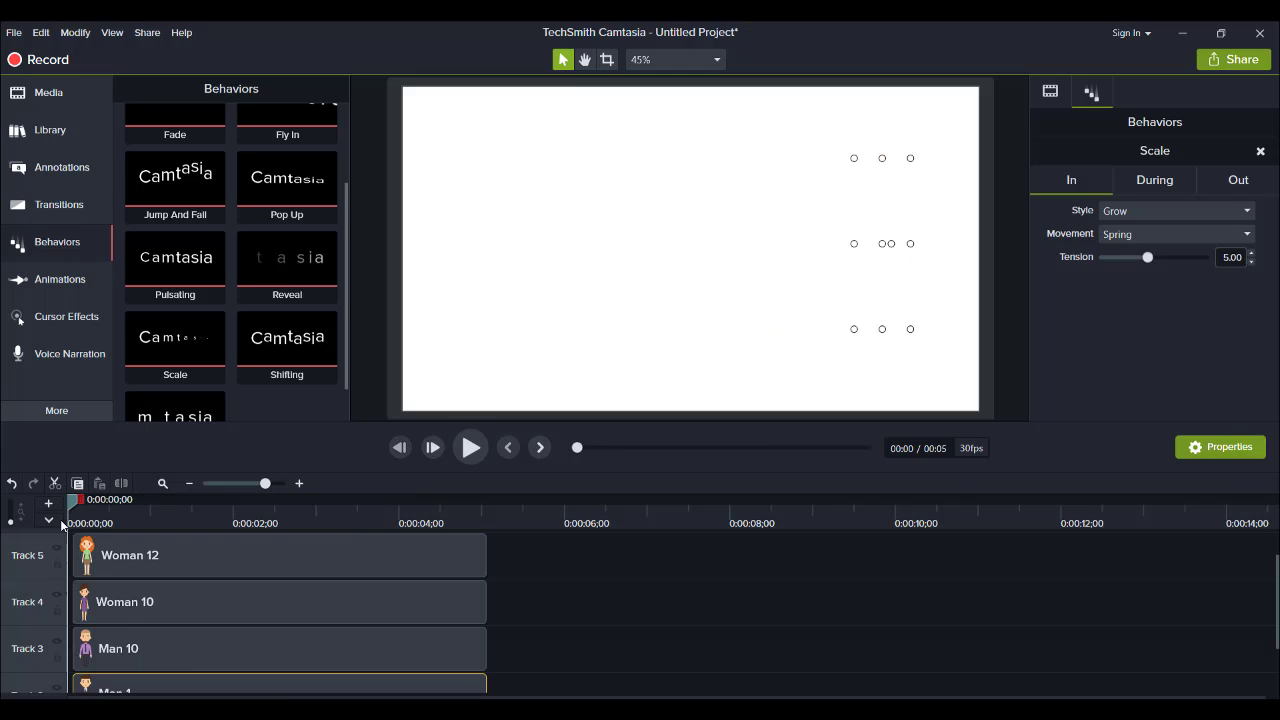
{"action": "left_click", "coordinate": [468, 449]}
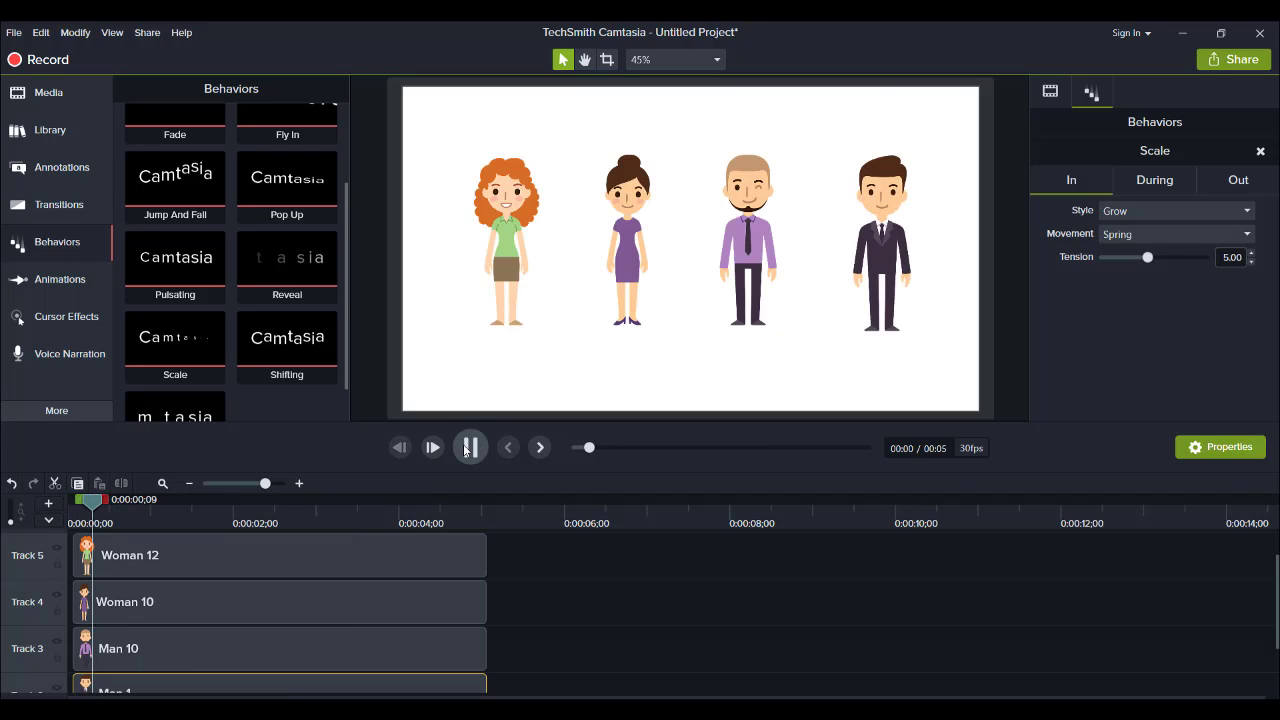
{"action": "left_click", "coordinate": [468, 449]}
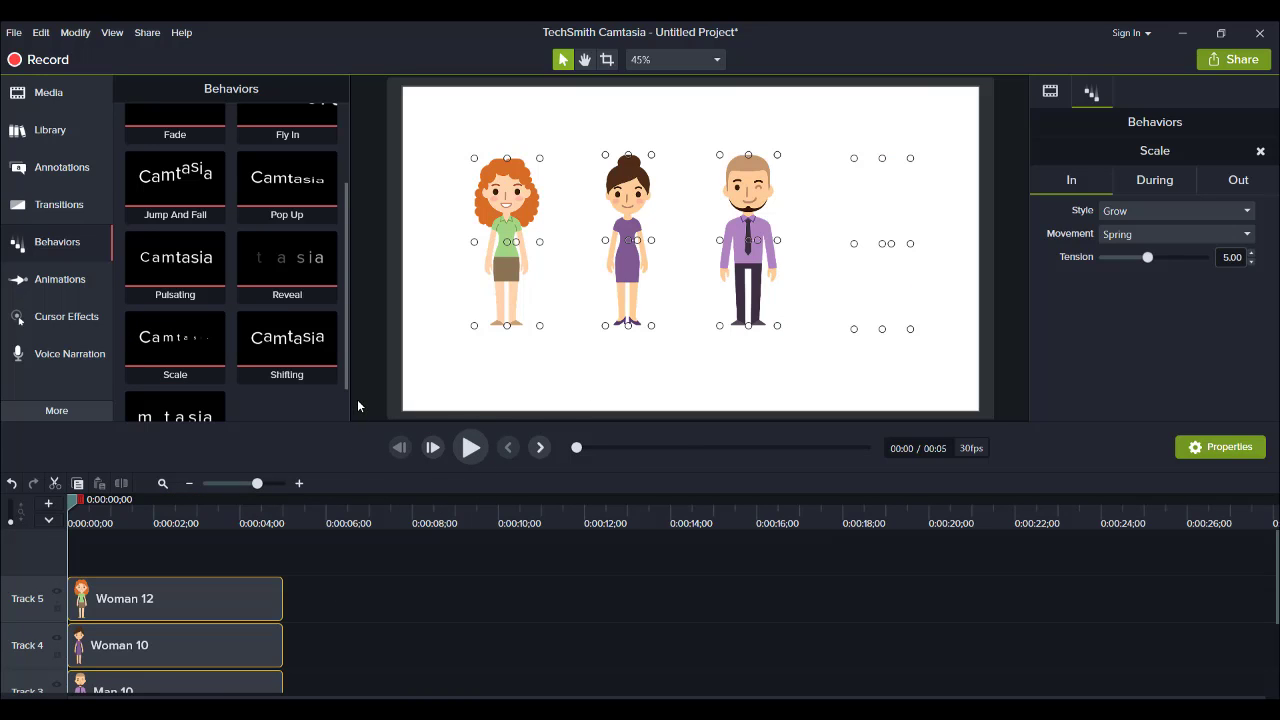
{"action": "left_click", "coordinate": [1097, 562]}
{"action": "scroll", "coordinate": [1275, 591], "scroll_direction": "down", "scroll_amount": 1}
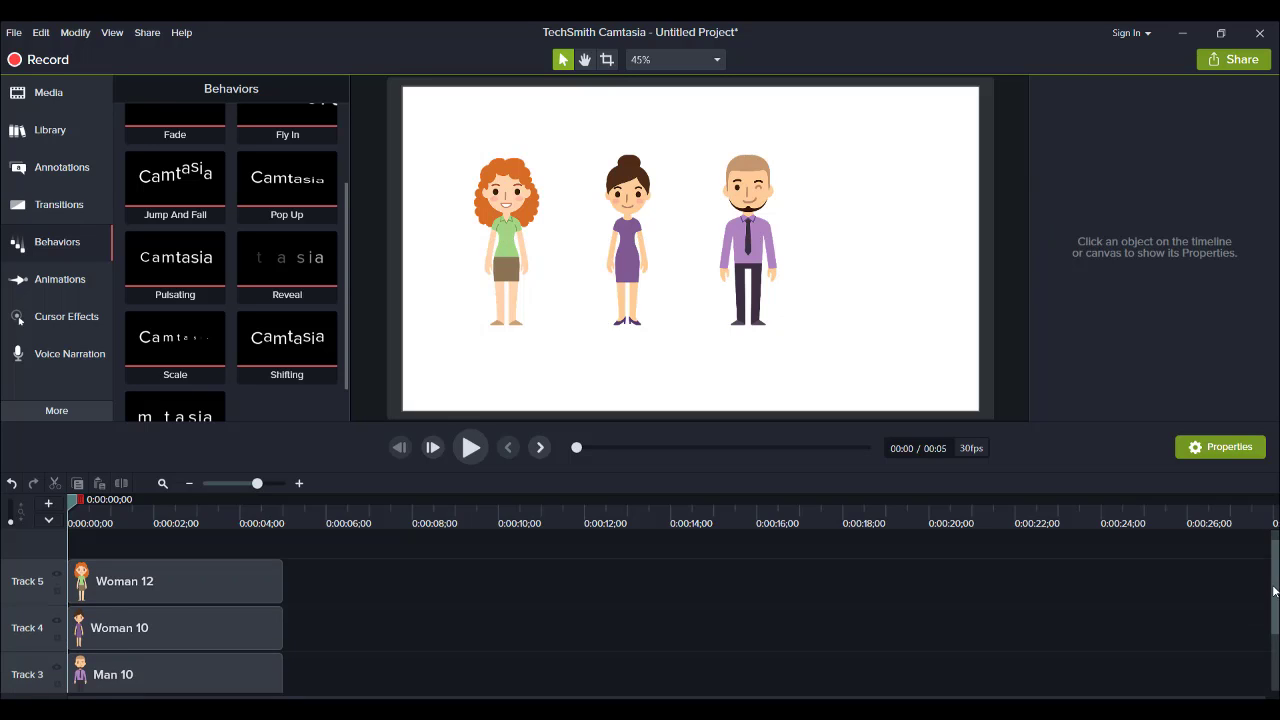
{"action": "scroll", "coordinate": [1275, 591], "scroll_direction": "down", "scroll_amount": 1}
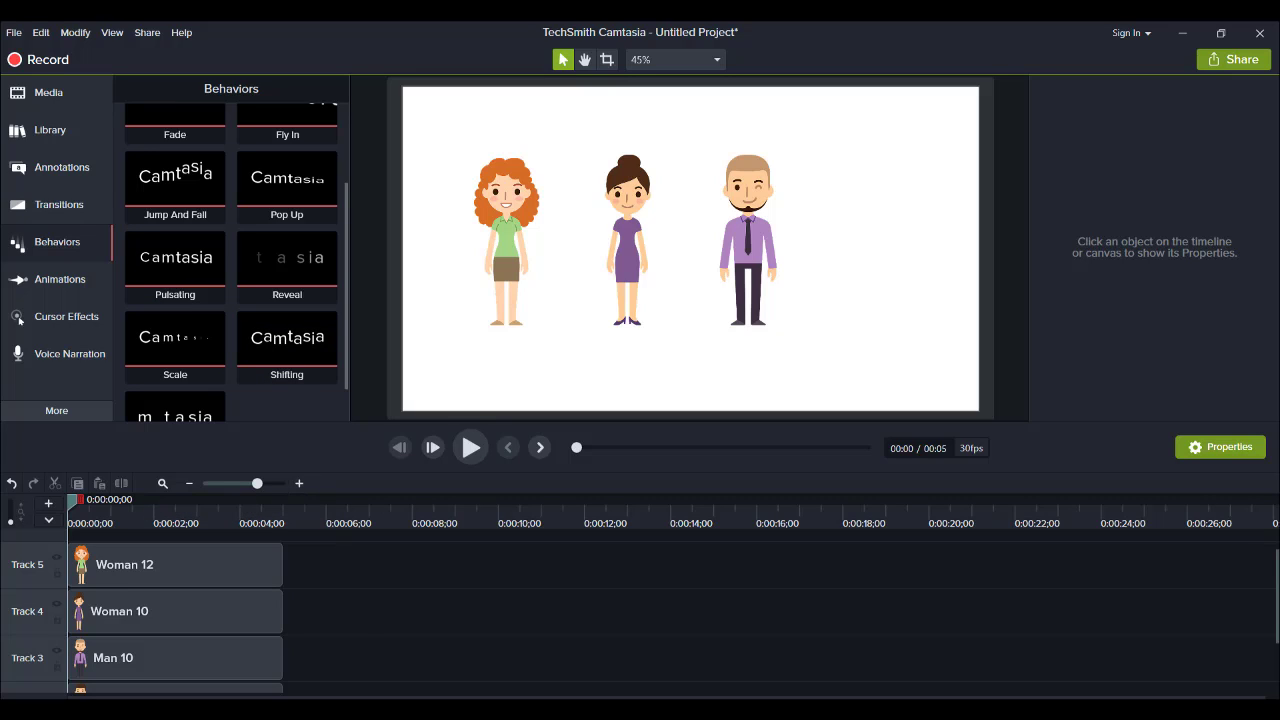
{"action": "left_click_drag", "start_coordinate": [175, 340], "coordinate": [187, 666]}
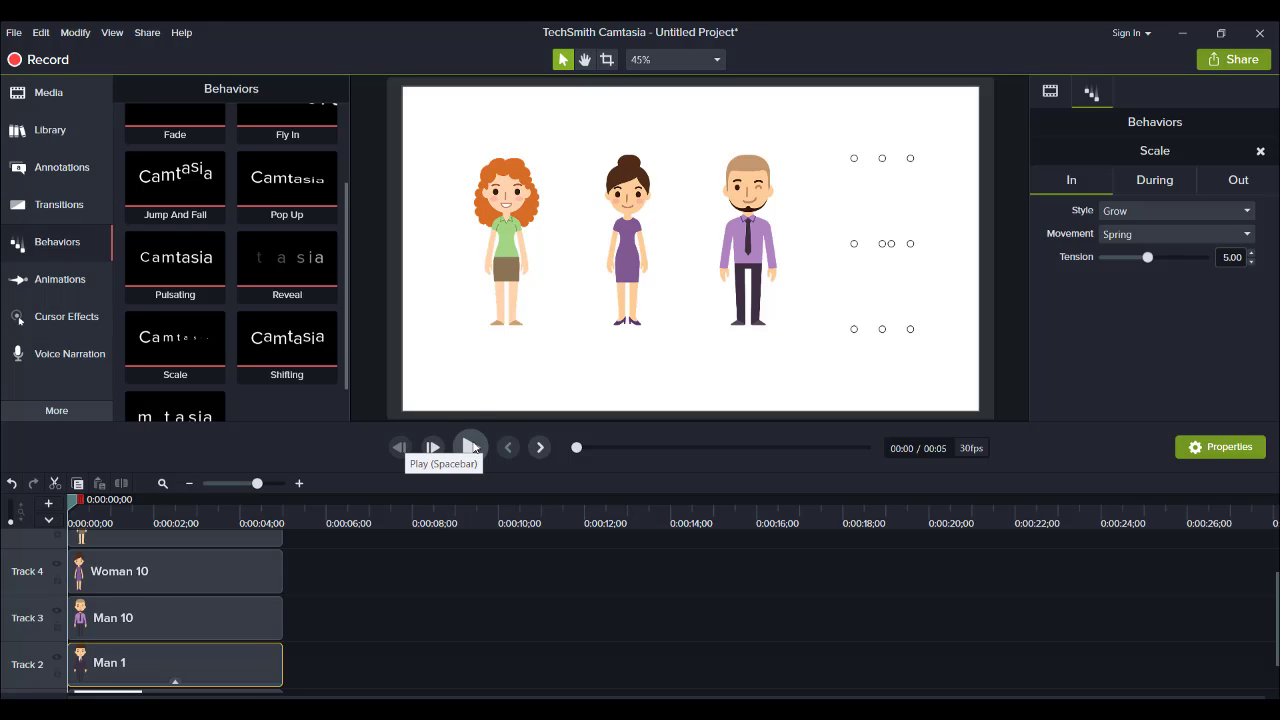
{"action": "left_click", "coordinate": [471, 447]}
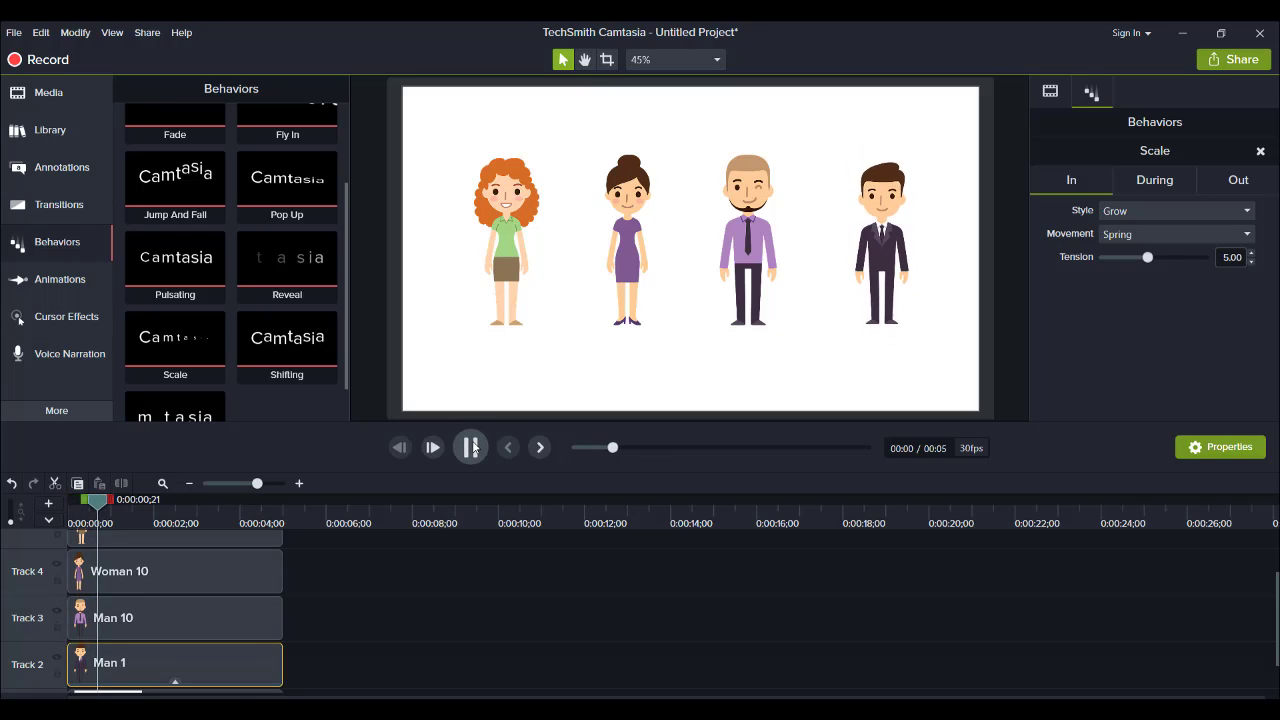
{"action": "left_click", "coordinate": [472, 448]}
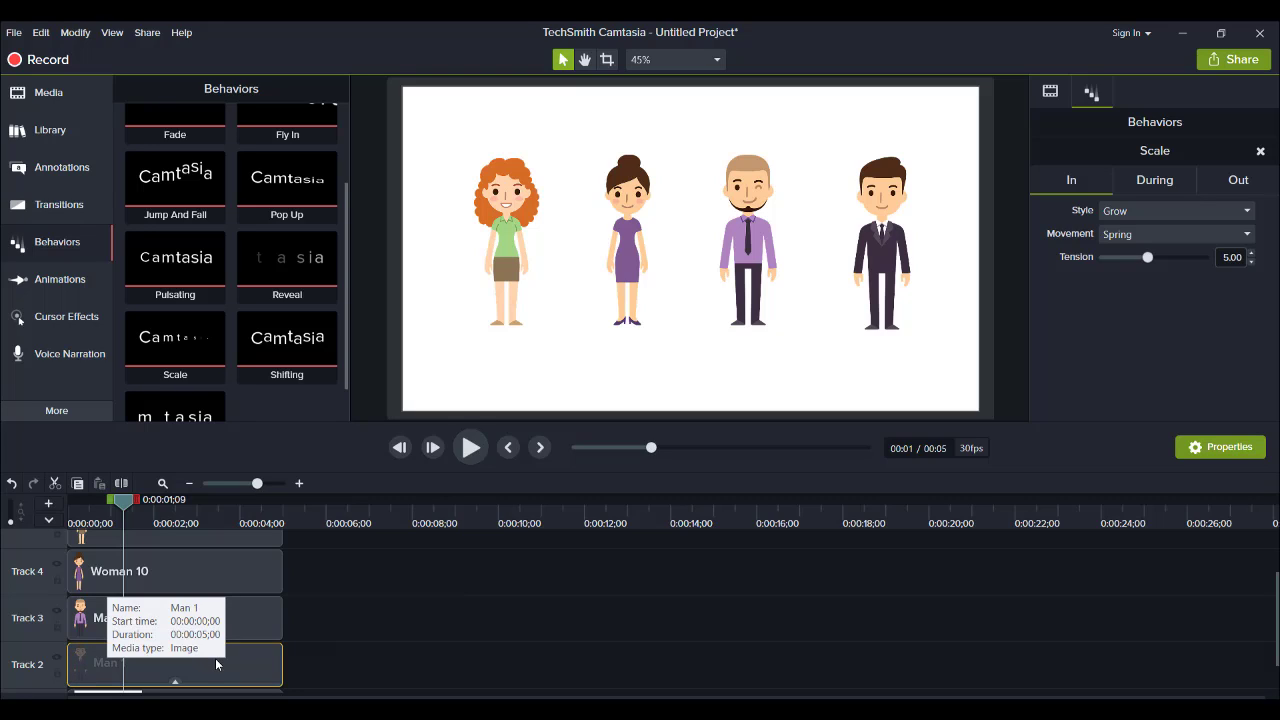
Delete Man 1's Scale behavior, preview the result, and select Man 1 with the playhead at 0:00:01;10
{"action": "left_click", "coordinate": [1259, 153]}
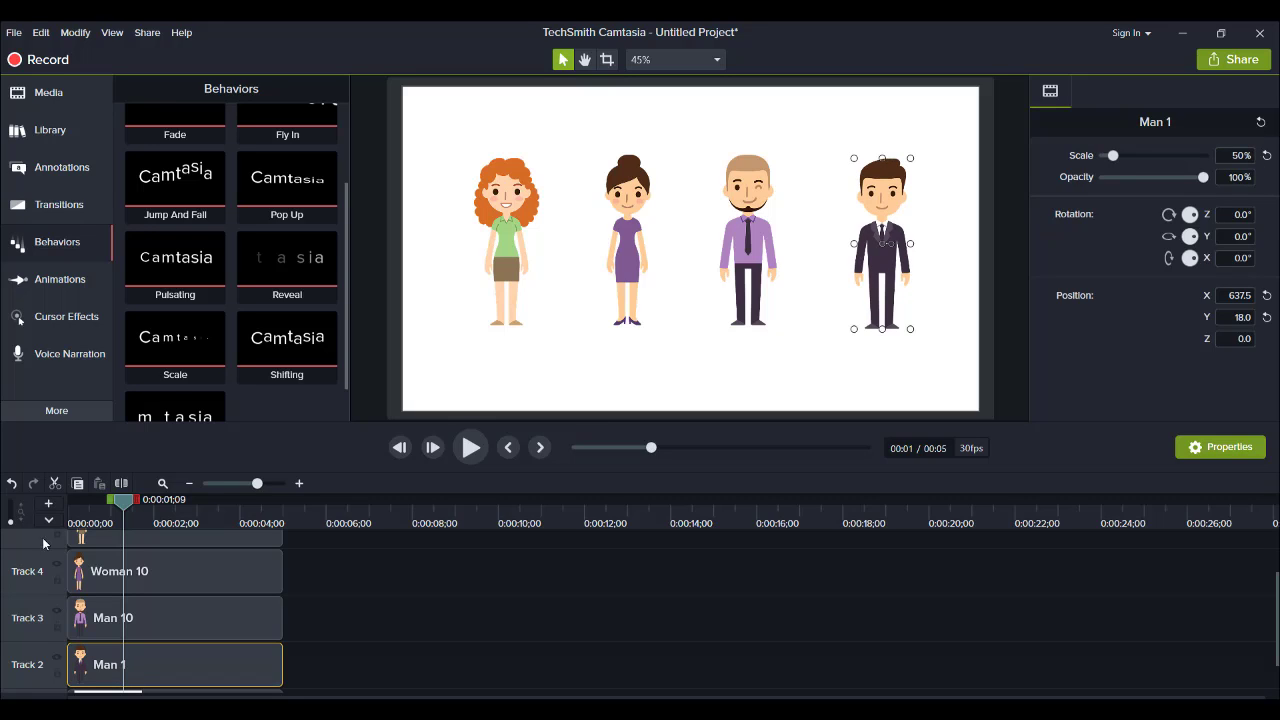
{"action": "left_click", "coordinate": [96, 504]}
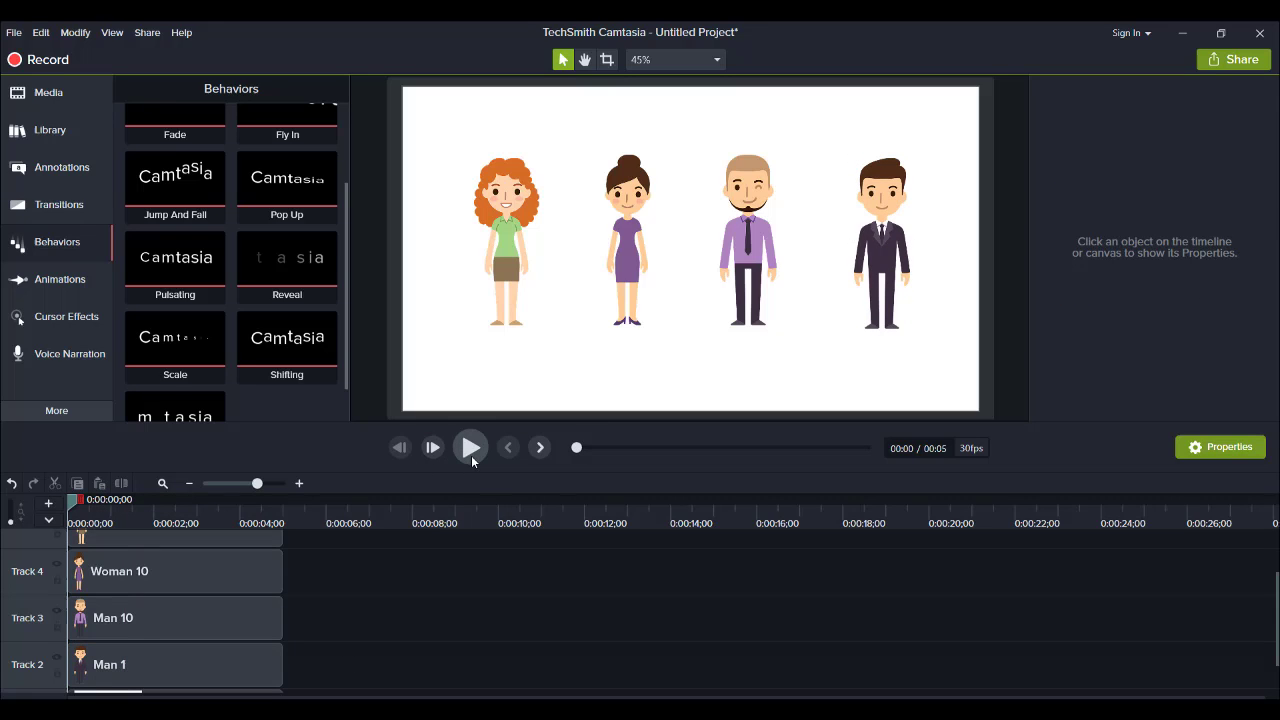
{"action": "left_click", "coordinate": [471, 455]}
{"action": "left_click", "coordinate": [471, 455]}
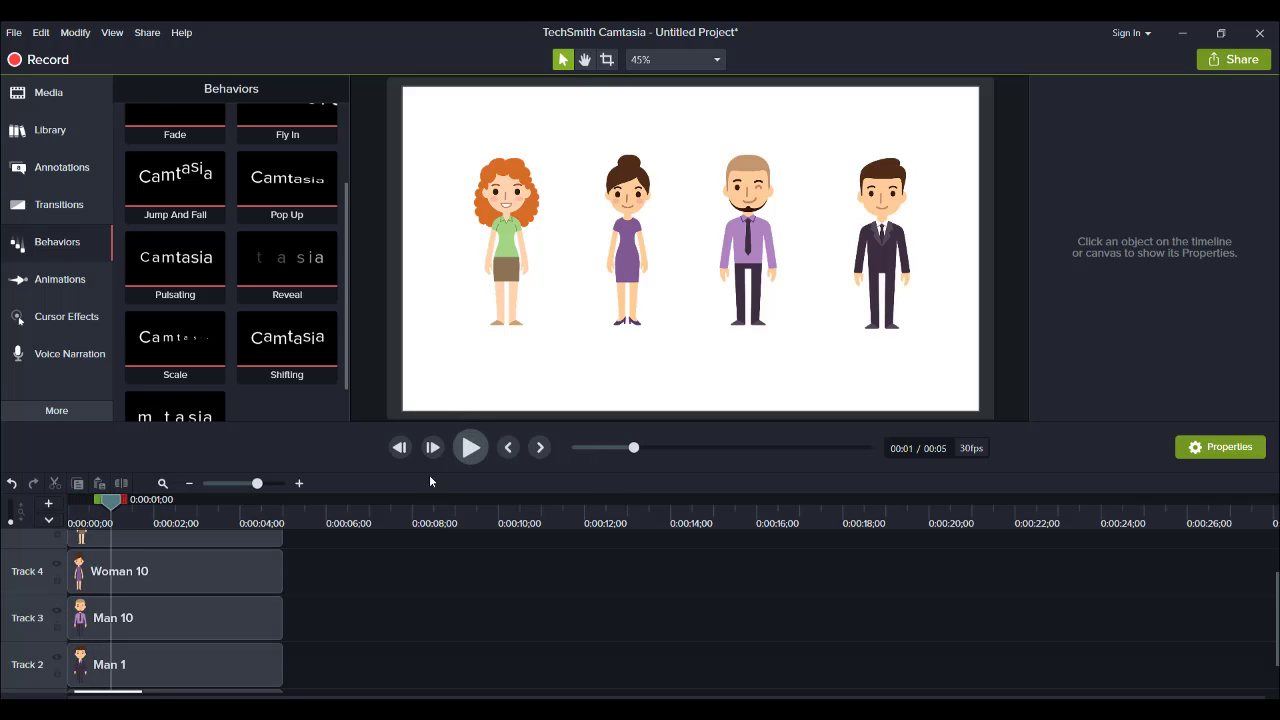
{"action": "left_click_drag", "start_coordinate": [111, 507], "coordinate": [125, 519]}
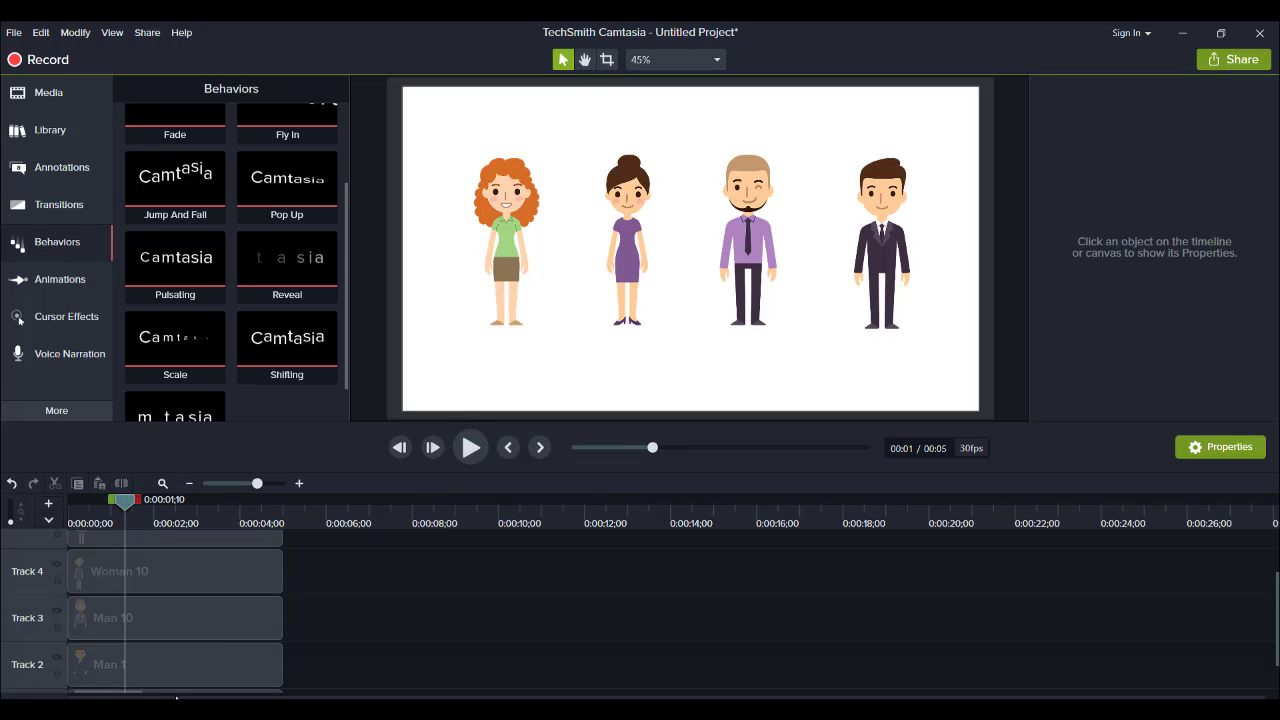
{"action": "left_click", "coordinate": [181, 664]}
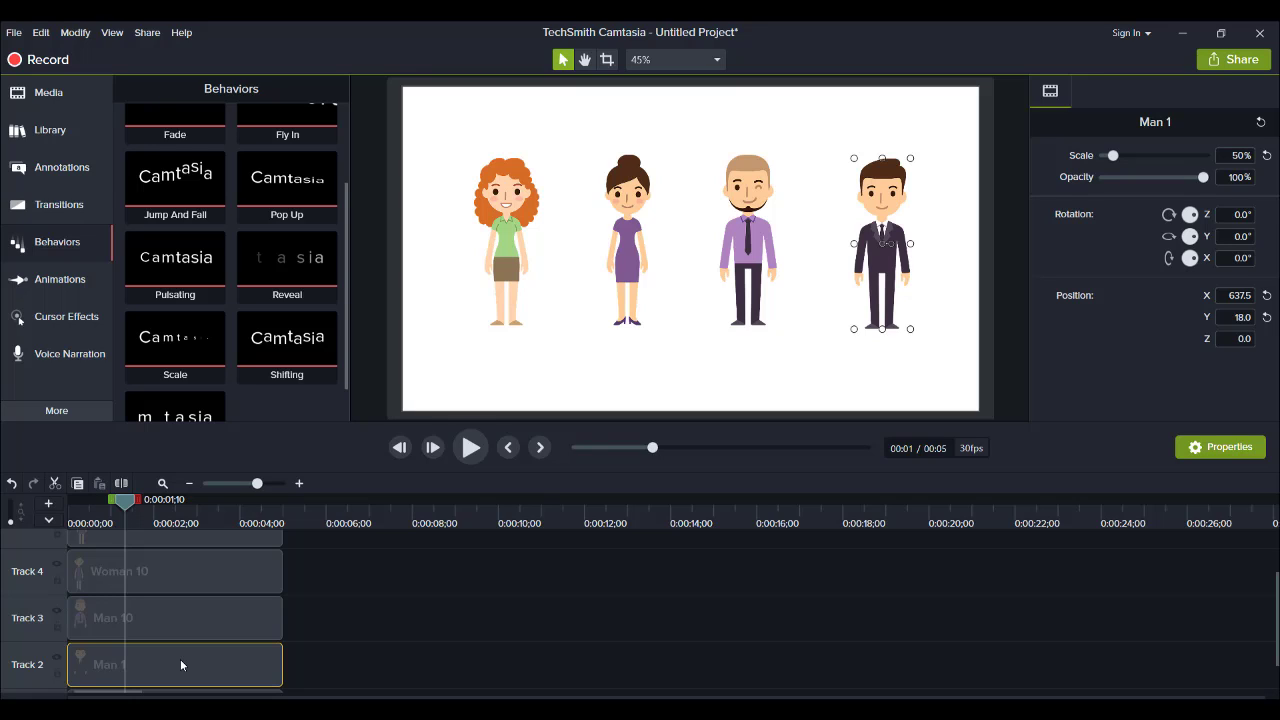
Split the Man 1 clip at 0:00:01;10 and give its second piece a Scale Grow behavior
{"action": "key", "text": "s"}
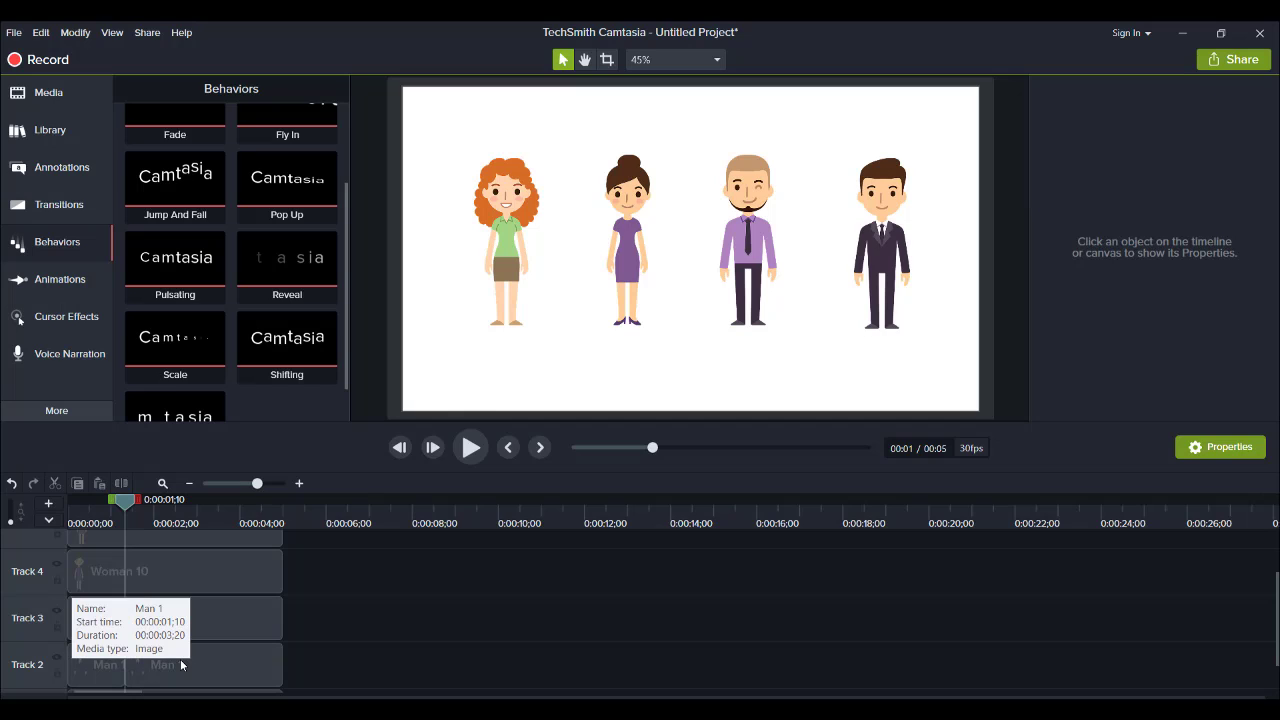
{"action": "left_click", "coordinate": [180, 659]}
{"action": "left_click", "coordinate": [100, 672]}
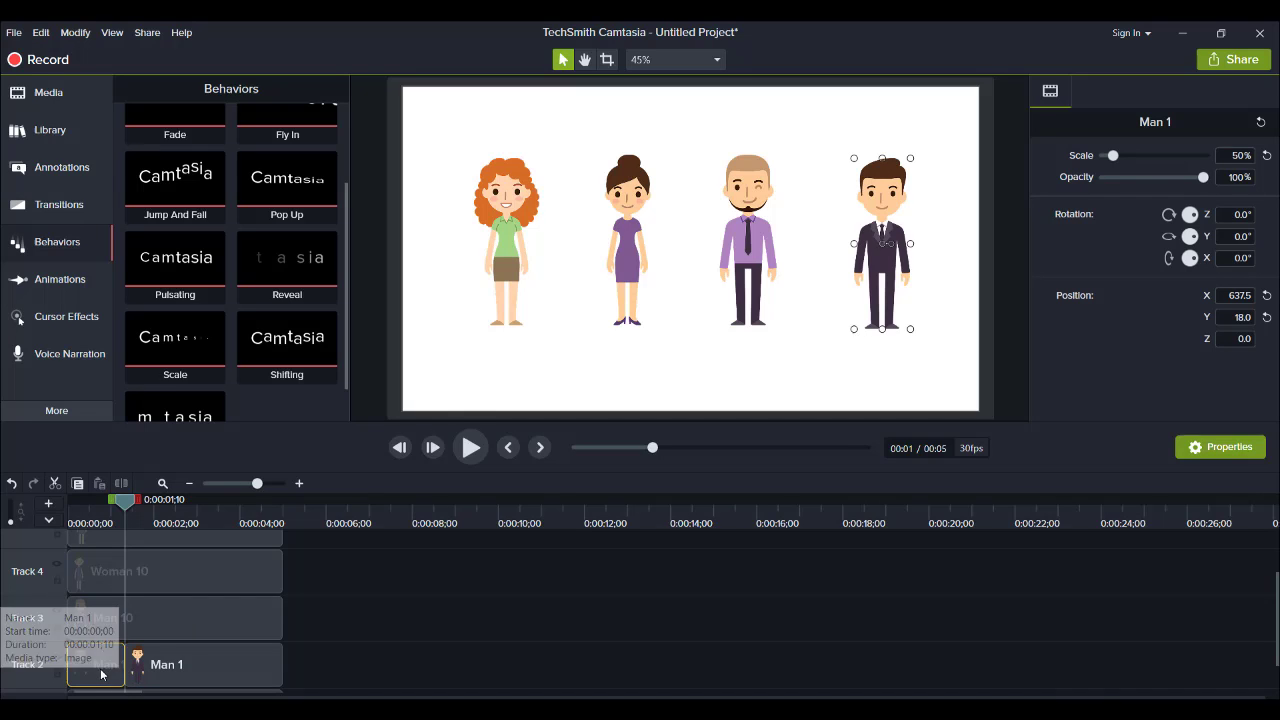
{"action": "left_click", "coordinate": [147, 667]}
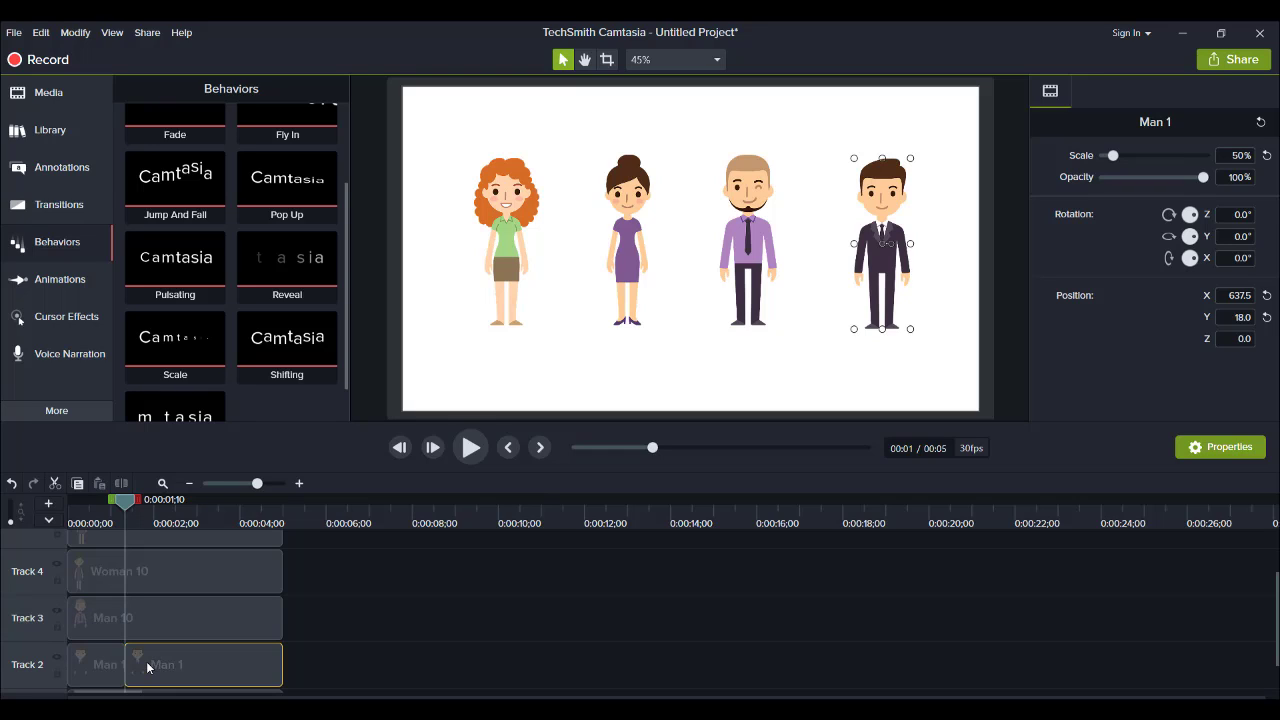
{"action": "left_click", "coordinate": [100, 665]}
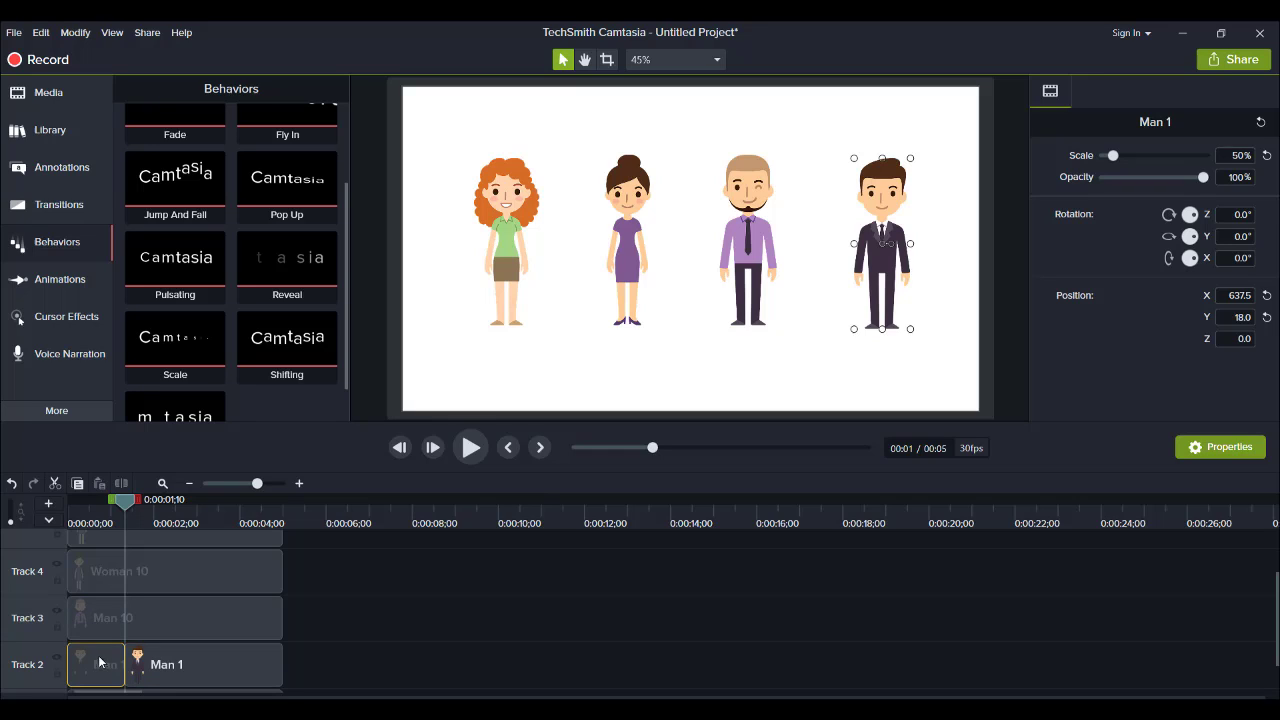
{"action": "left_click", "coordinate": [152, 670]}
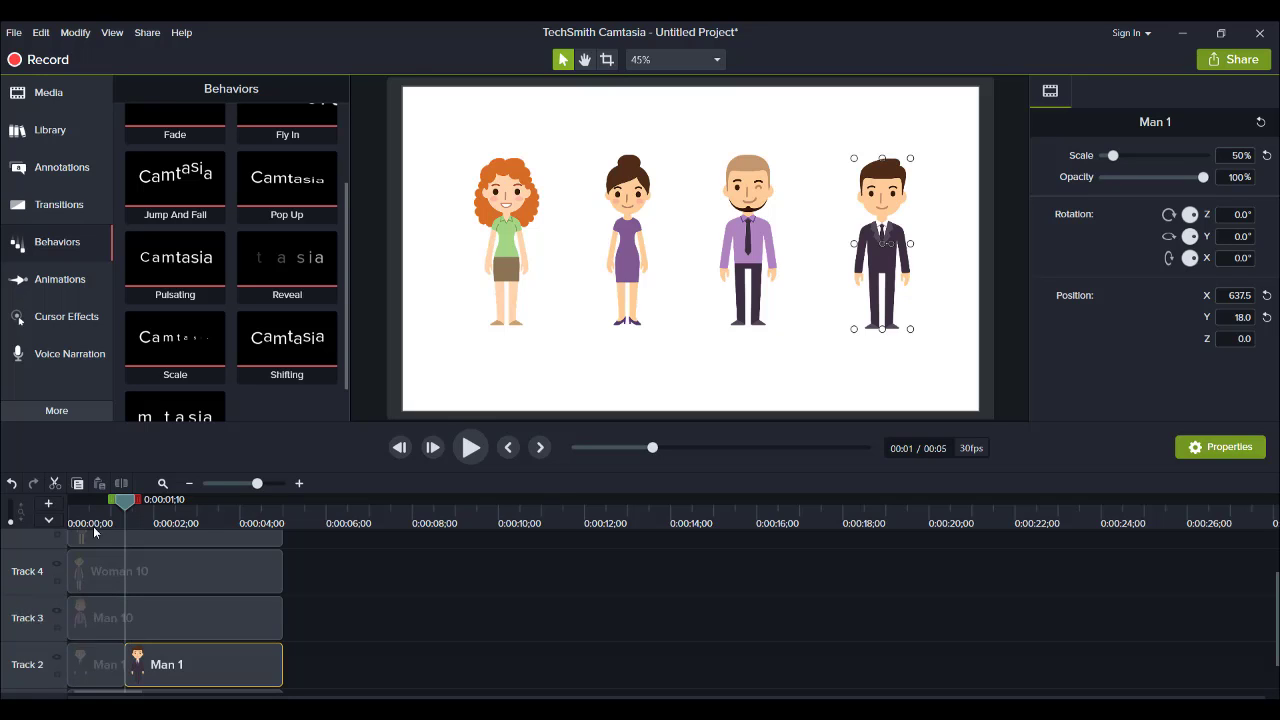
{"action": "left_click_drag", "start_coordinate": [148, 339], "coordinate": [165, 662]}
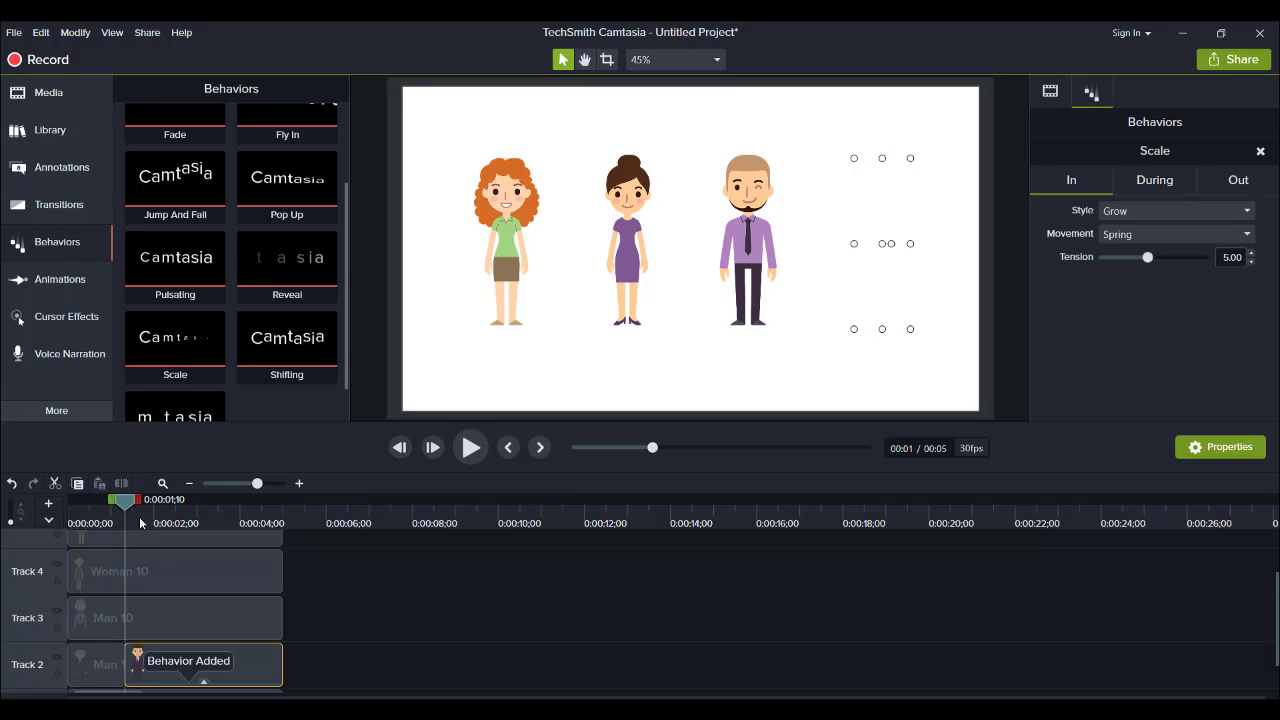
{"action": "left_click_drag", "start_coordinate": [126, 500], "coordinate": [68, 516]}
{"action": "left_click", "coordinate": [471, 448]}
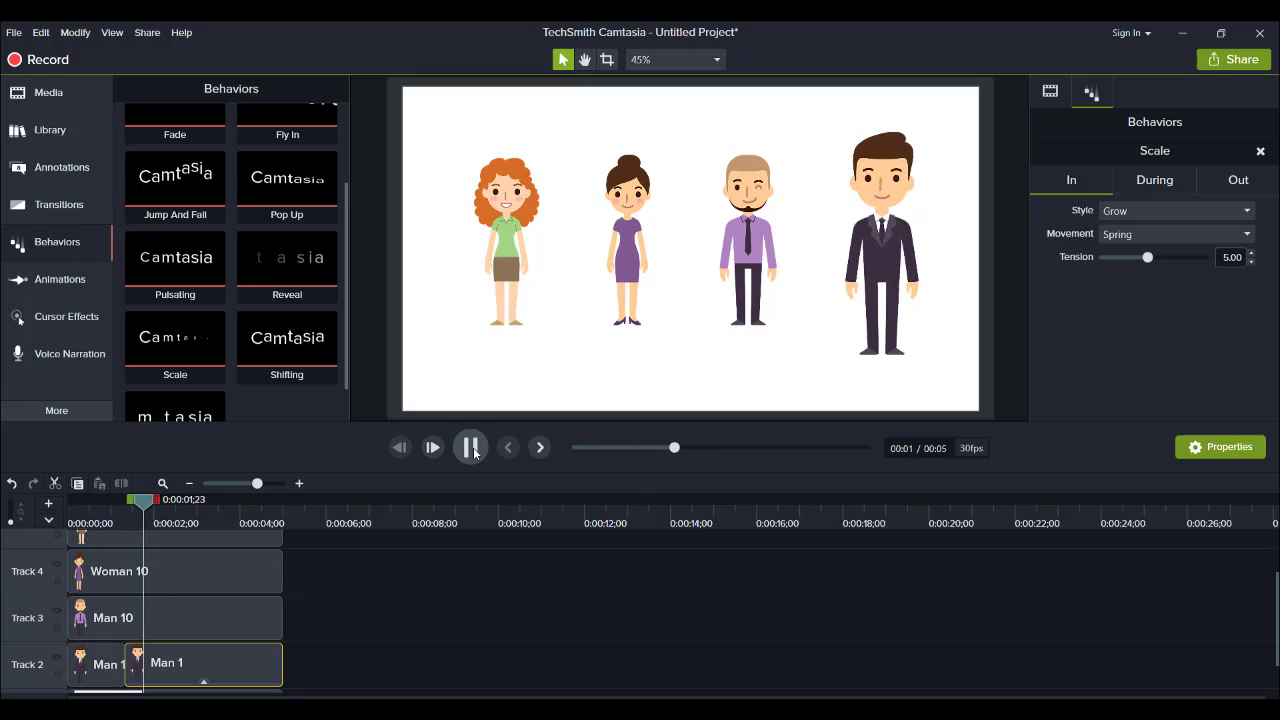
{"action": "left_click", "coordinate": [471, 448]}
{"action": "left_click_drag", "start_coordinate": [138, 516], "coordinate": [200, 523]}
Change the Scale behavior's Out style from Shrink to None, then scrub to 0:00:01;22 to check
{"action": "left_click", "coordinate": [1180, 185]}
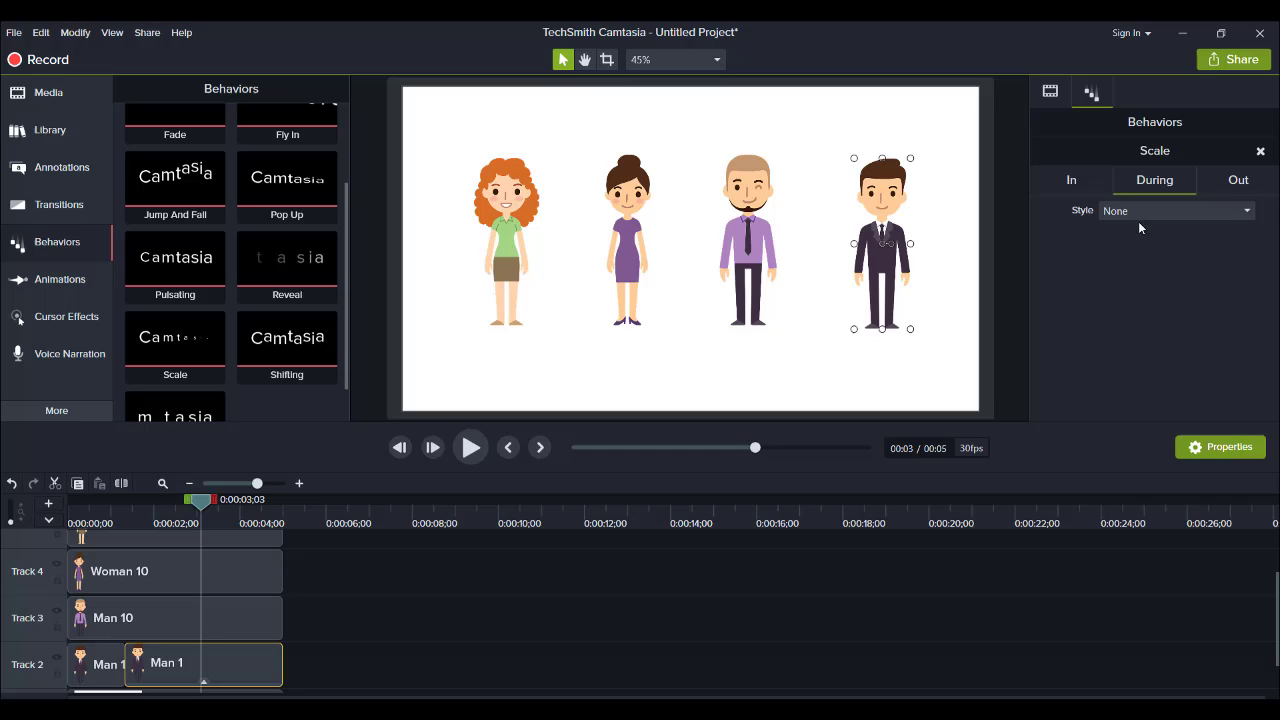
{"action": "left_click", "coordinate": [1238, 185]}
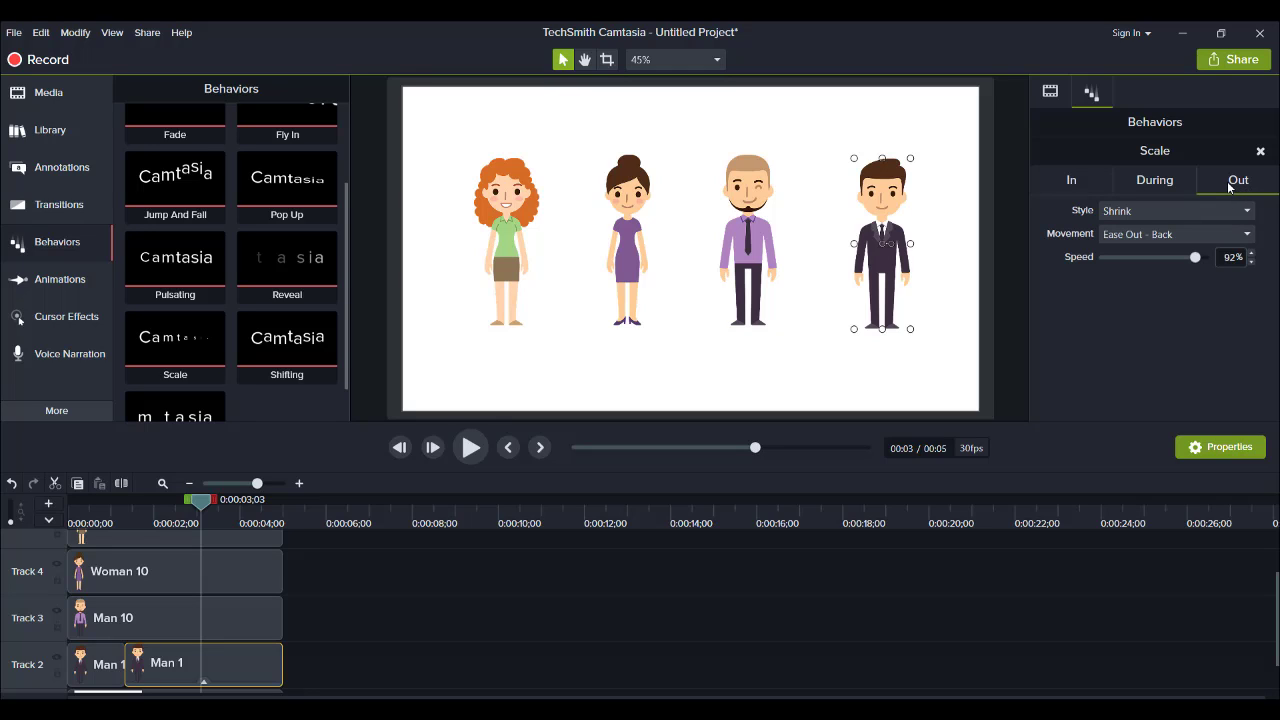
{"action": "mouse_move", "coordinate": [266, 515]}
{"action": "left_mouse_down"}
{"action": "mouse_move", "coordinate": [288, 517]}
{"action": "mouse_move", "coordinate": [252, 512]}
{"action": "left_mouse_up"}
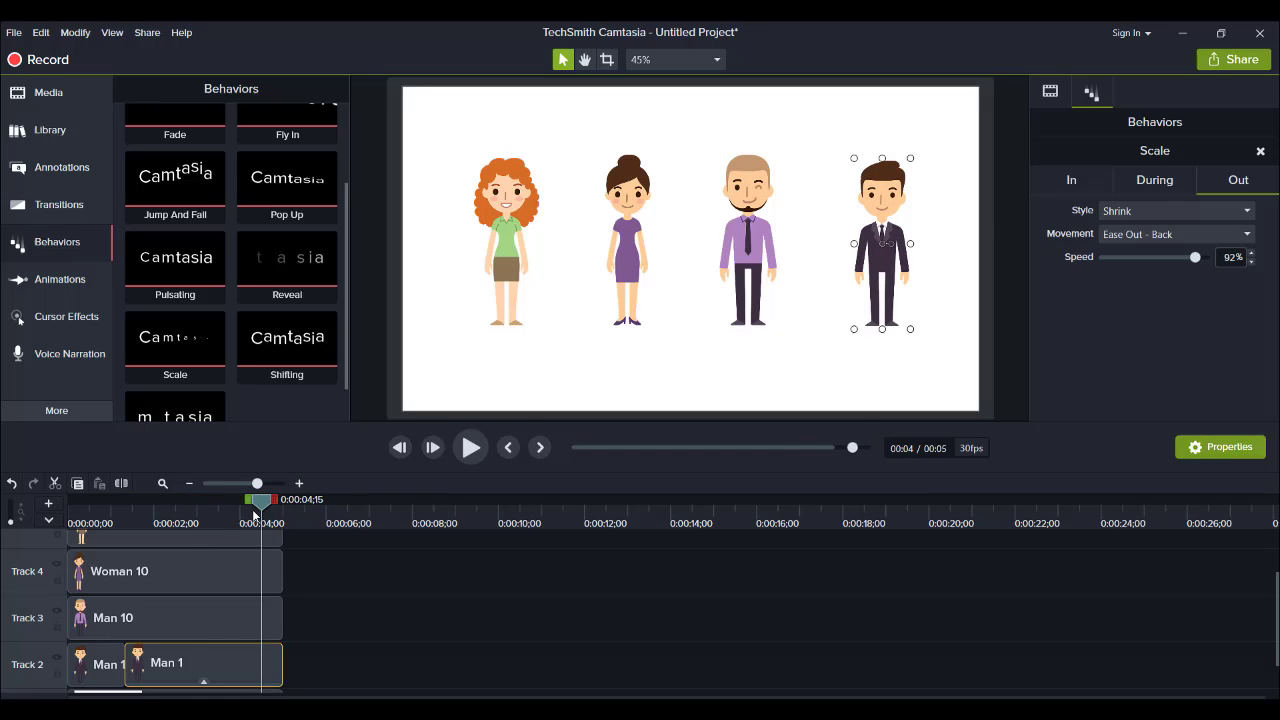
{"action": "left_click", "coordinate": [1215, 217]}
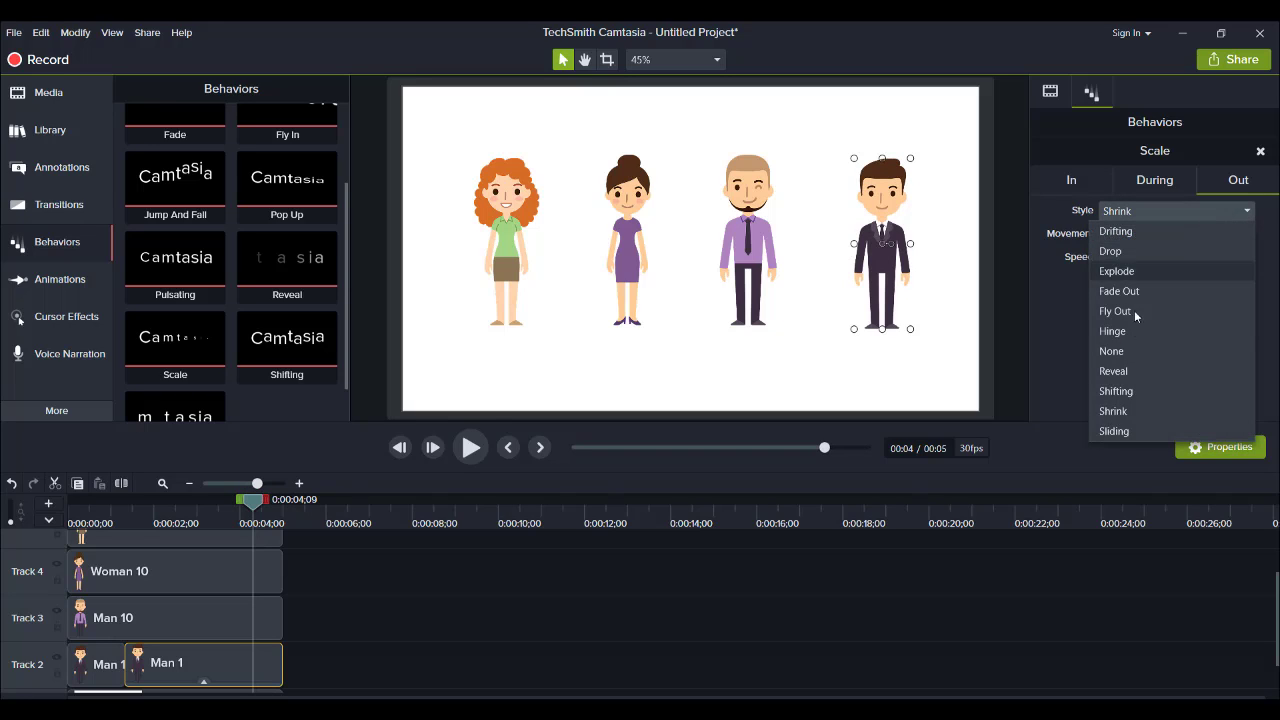
{"action": "left_click", "coordinate": [1129, 359]}
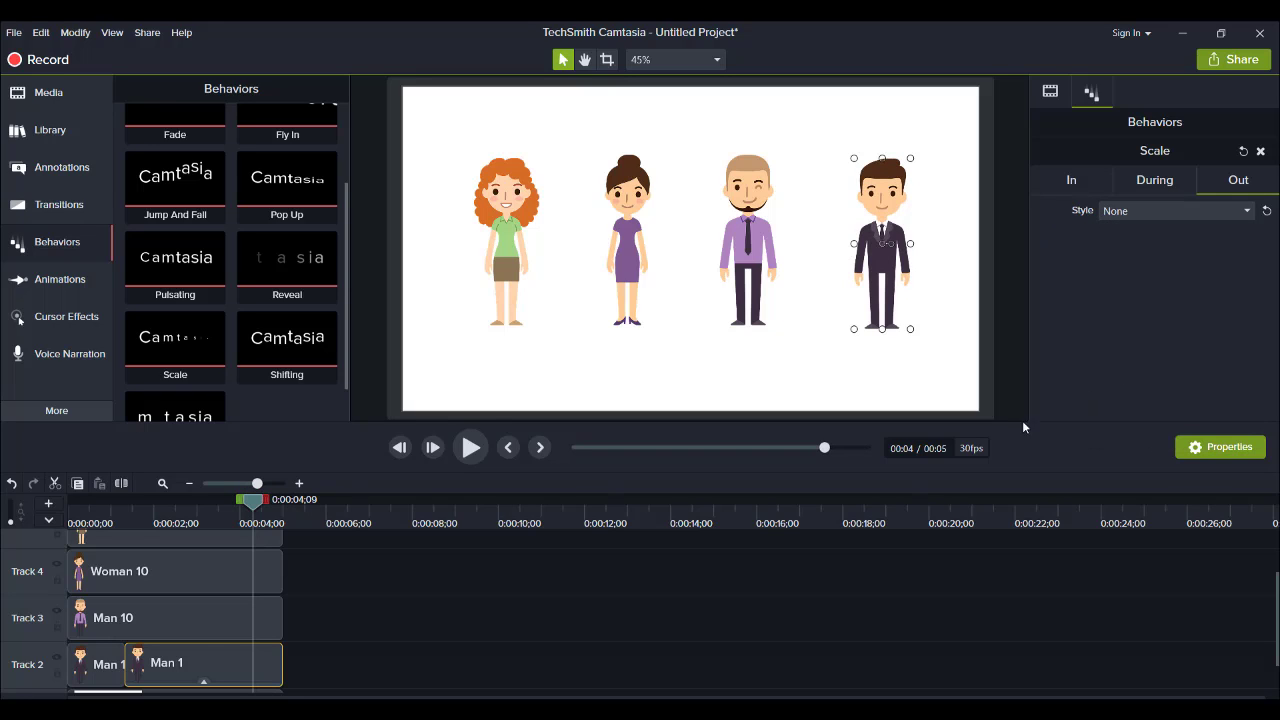
{"action": "left_click", "coordinate": [115, 524]}
{"action": "left_click_drag", "start_coordinate": [119, 528], "coordinate": [143, 532]}
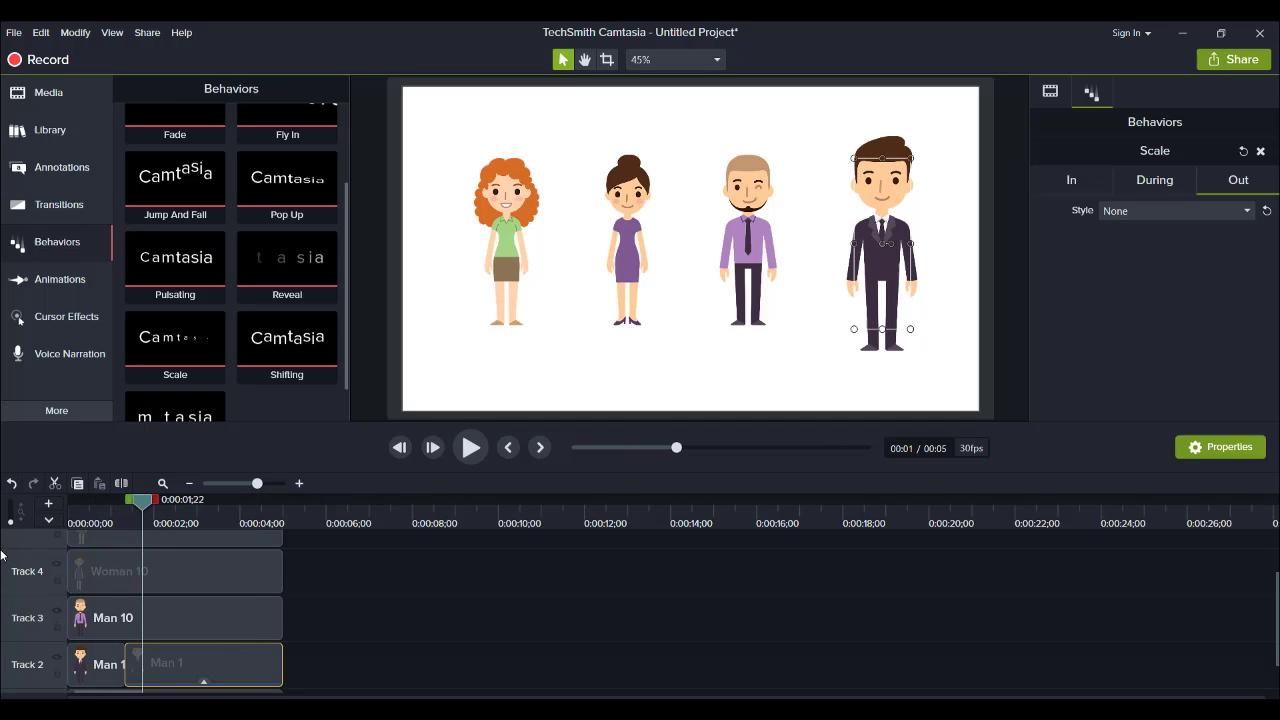
Split Woman 10 on Track 4 at 0:00:02;25 and apply Scale to the right-hand piece
{"action": "left_click", "coordinate": [172, 580]}
{"action": "left_click_drag", "start_coordinate": [144, 522], "coordinate": [191, 522]}
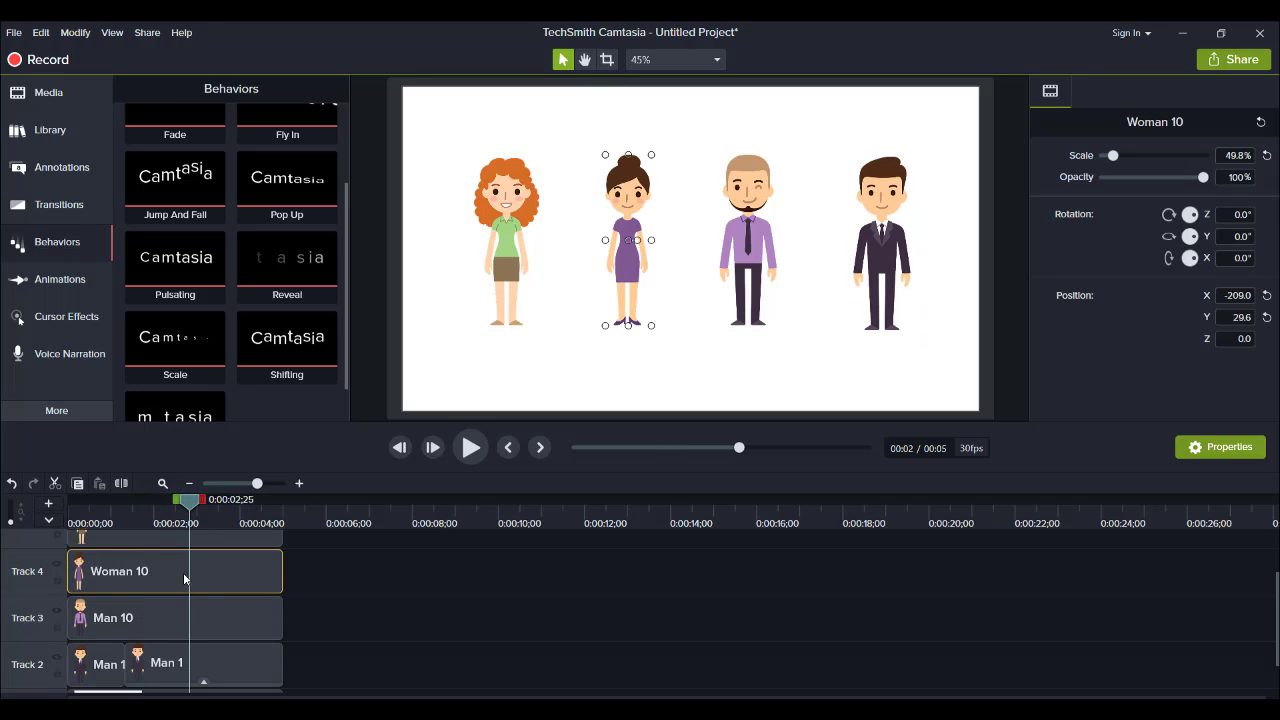
{"action": "left_click_drag", "start_coordinate": [183, 572], "coordinate": [176, 575]}
{"action": "key", "text": "s"}
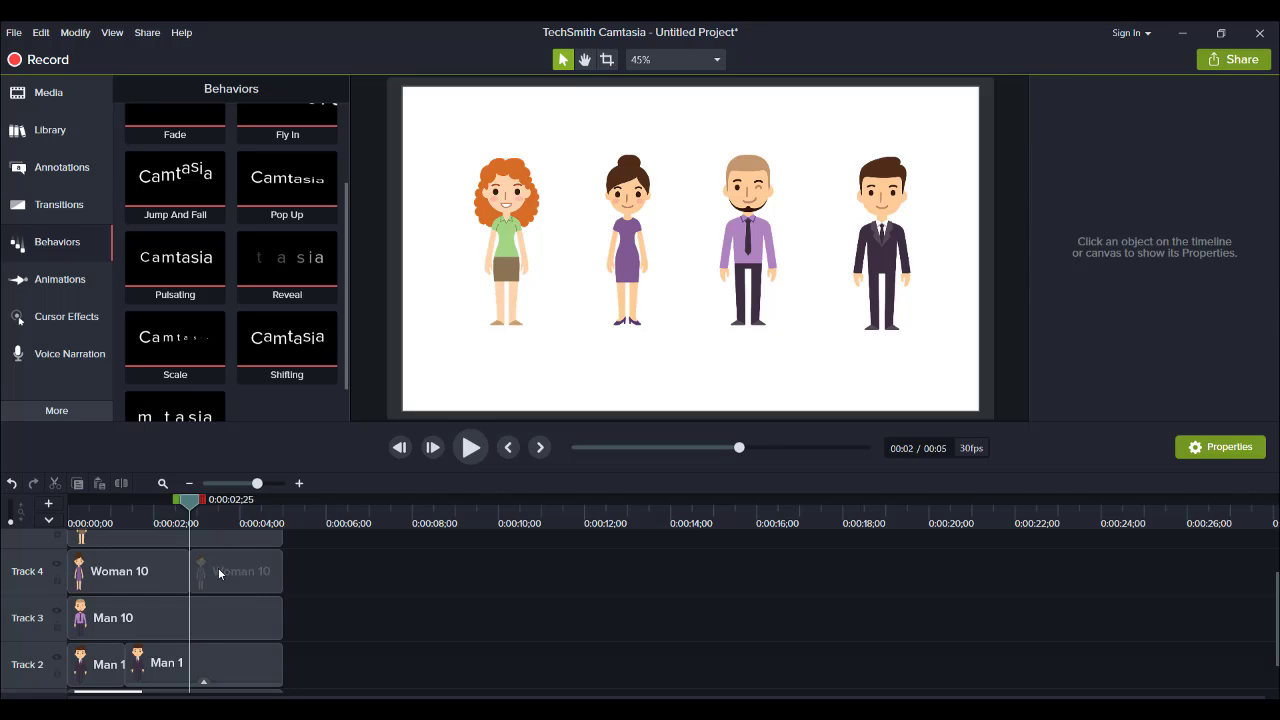
{"action": "left_click", "coordinate": [218, 568]}
{"action": "left_click_drag", "start_coordinate": [178, 340], "coordinate": [236, 569]}
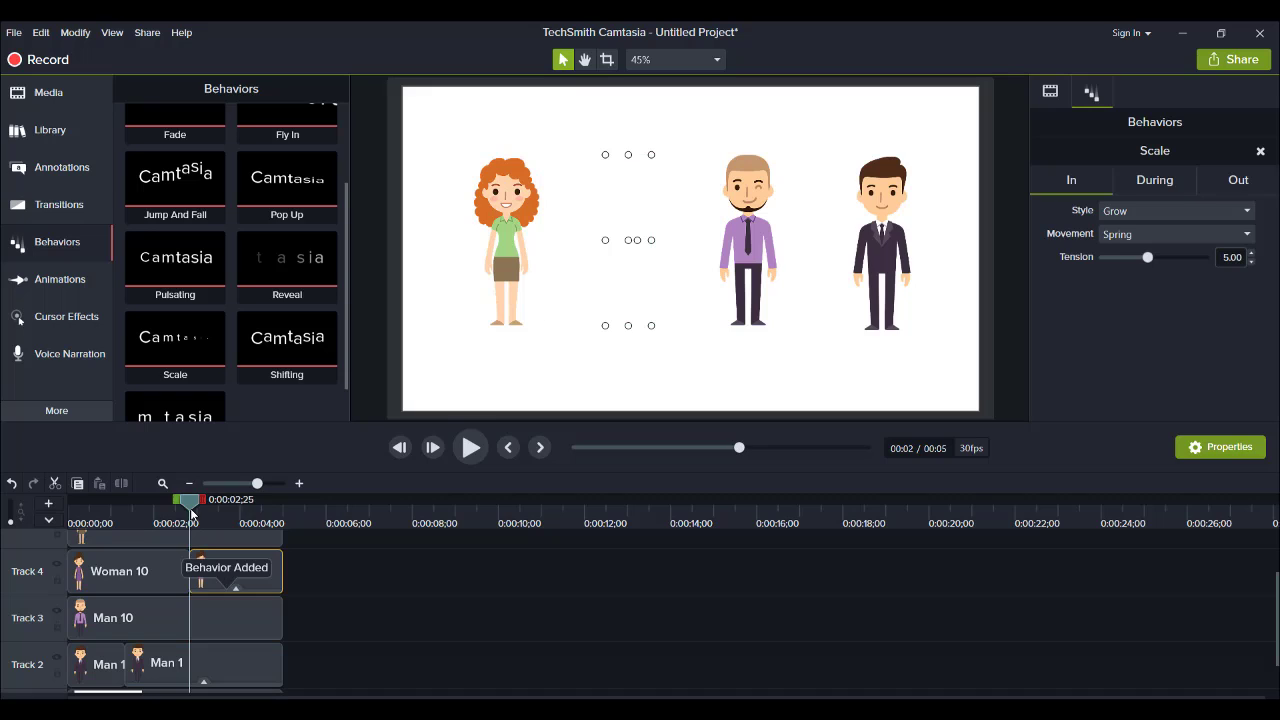
Play the preview from the start to watch Woman 10 pop in, then select the second Man 1 piece
{"action": "left_click_drag", "start_coordinate": [165, 508], "coordinate": [57, 521]}
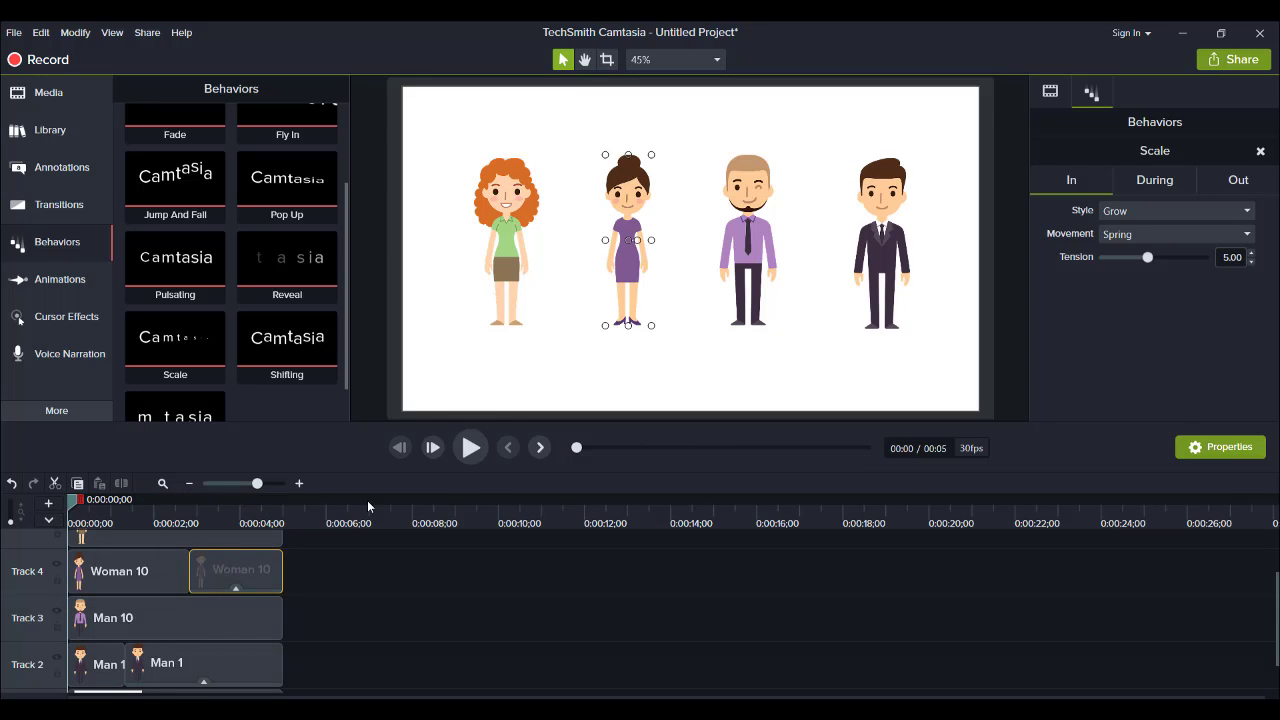
{"action": "left_click", "coordinate": [472, 450]}
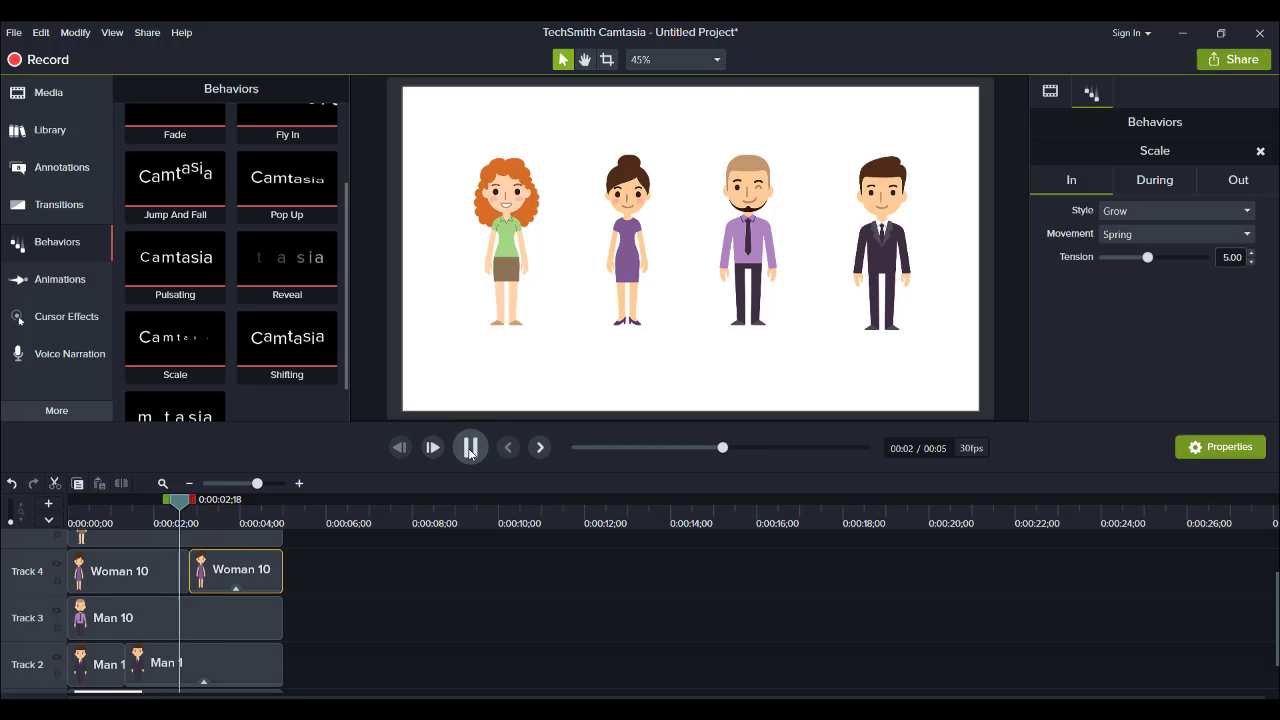
{"action": "left_click", "coordinate": [469, 449]}
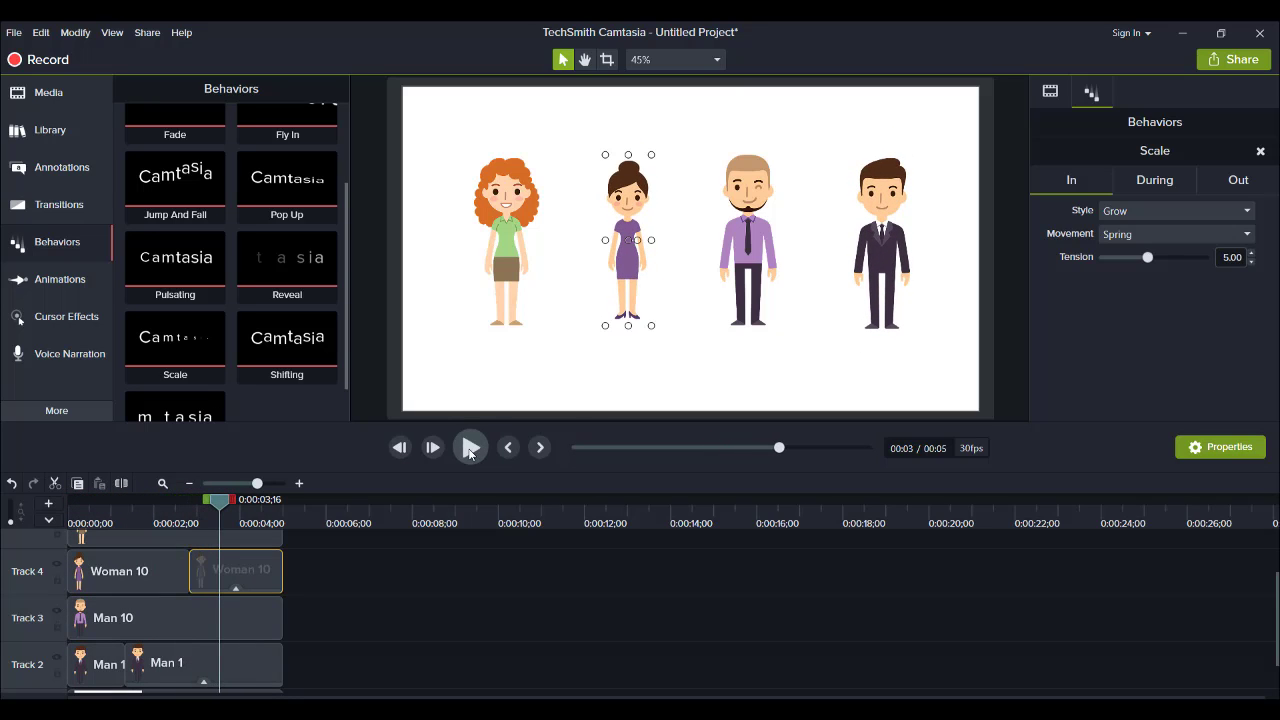
{"action": "left_click", "coordinate": [156, 668]}
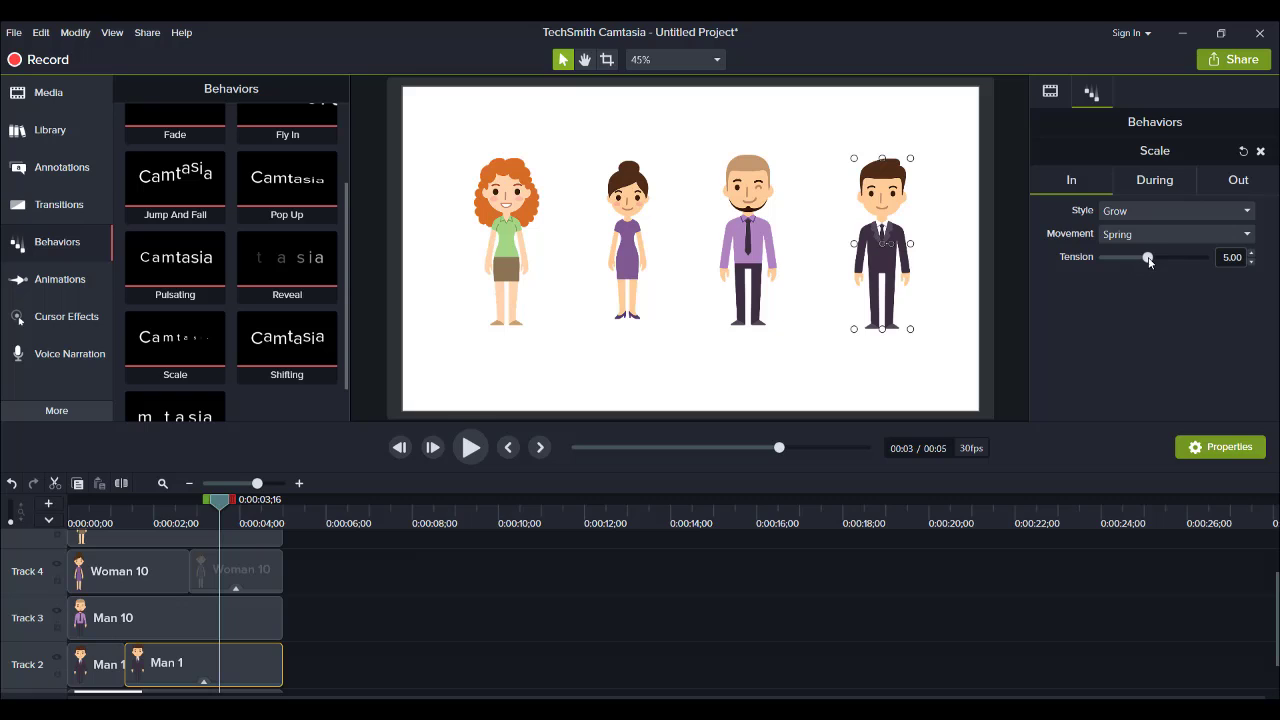
{"action": "mouse_move", "coordinate": [1146, 259]}
{"action": "left_mouse_down"}
{"action": "mouse_move", "coordinate": [1095, 261]}
{"action": "mouse_move", "coordinate": [1147, 258]}
{"action": "left_mouse_up"}
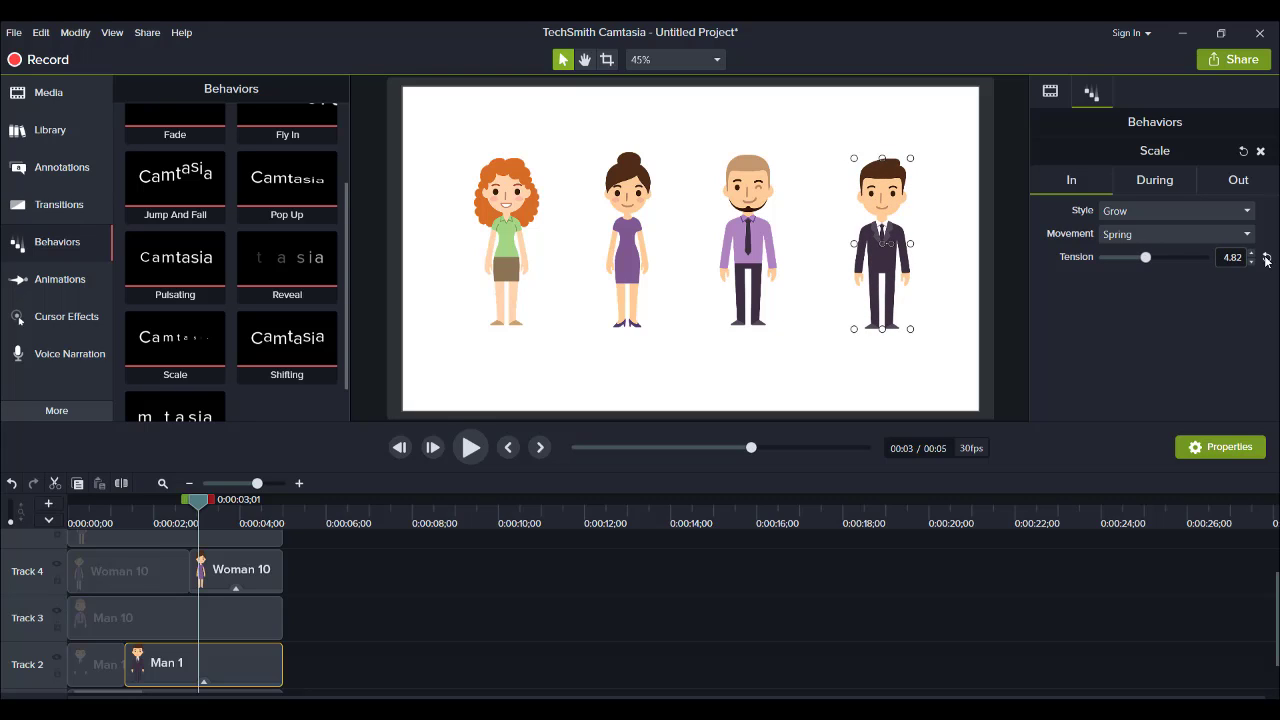